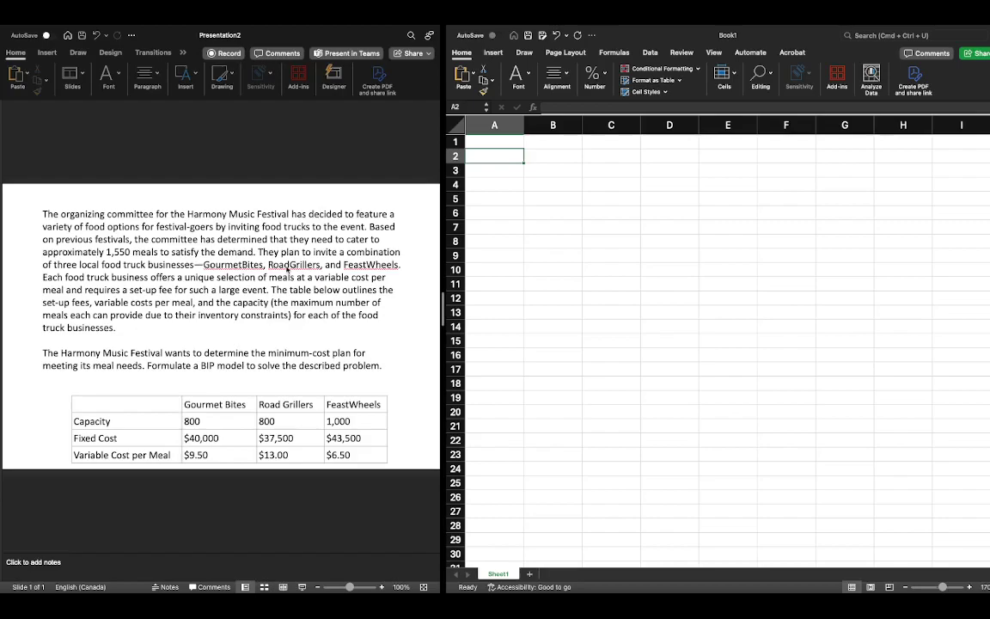
- Label cell A2 Solution and enter the headers X(GB), X(RG) and X(FW) in cells B1 to D1
type("Solution")
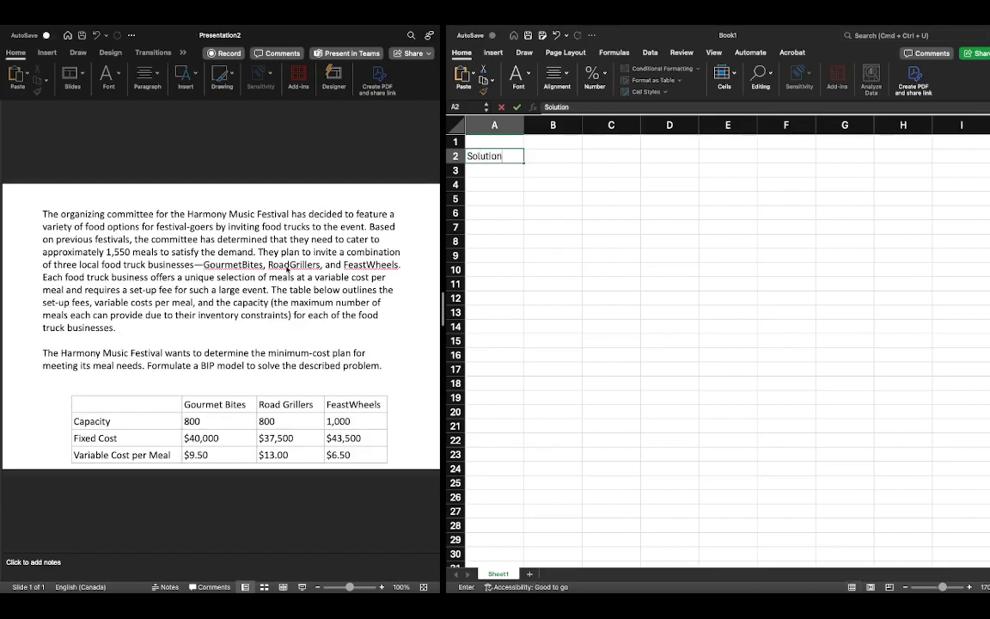
key("Tab")
key("Up")
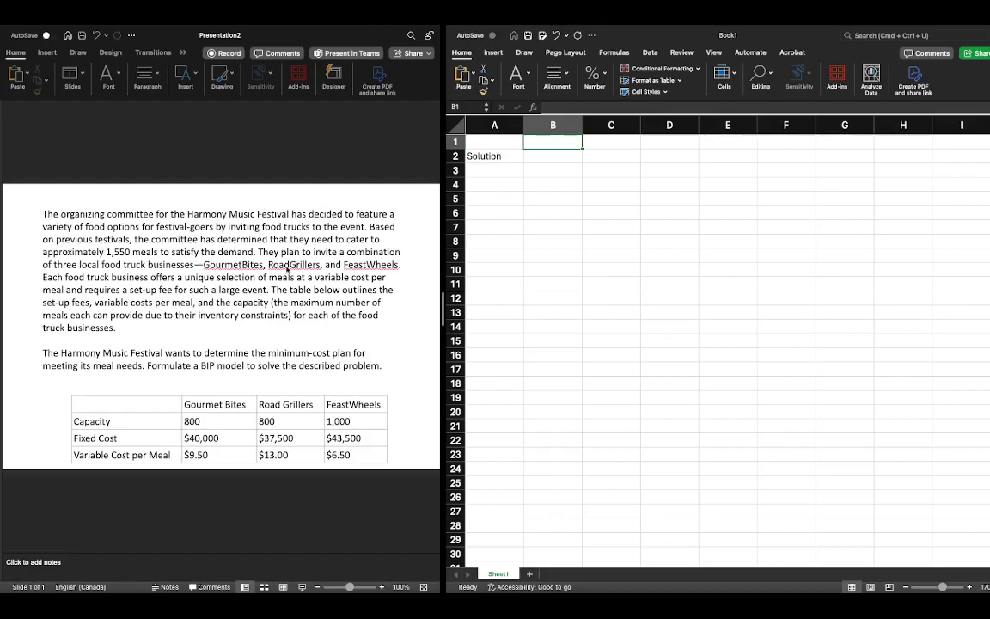
type("Xi")
type("GB)")
key("Tab")
type("X(RG)")
key("Tab")
type("X")
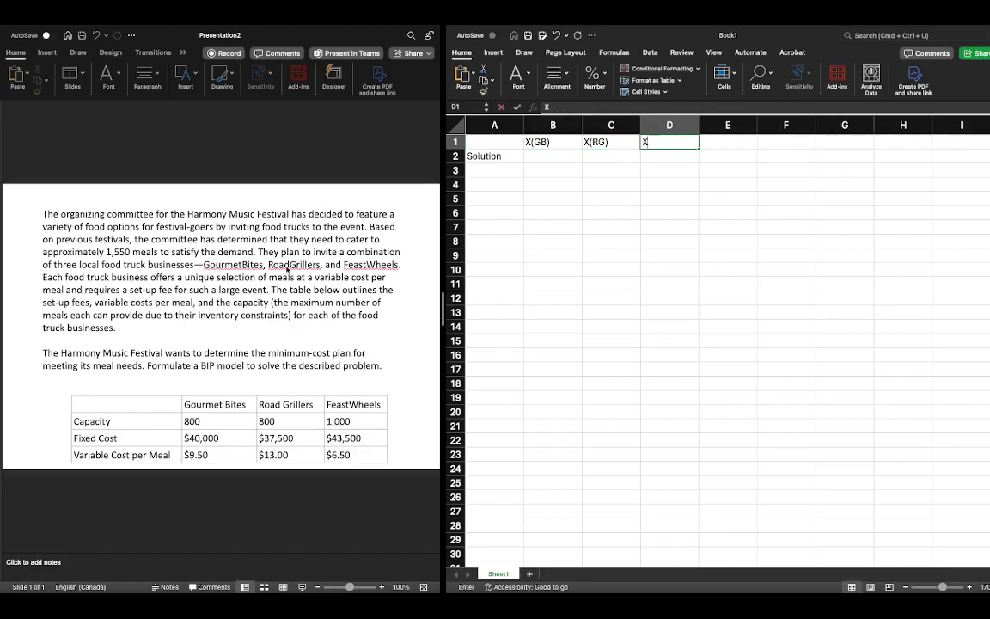
type("(FW)")
key("Tab")
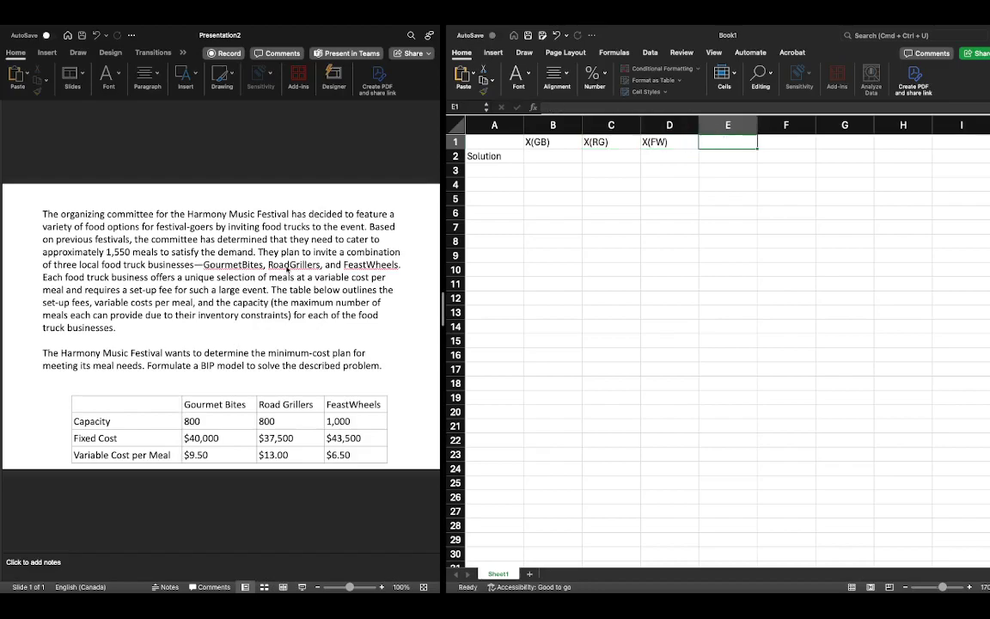
- Enter the headers Y(GB), Y(RG) and Y(FW) in cells E1 to G1
type("Y(GB)")
key("Tab")
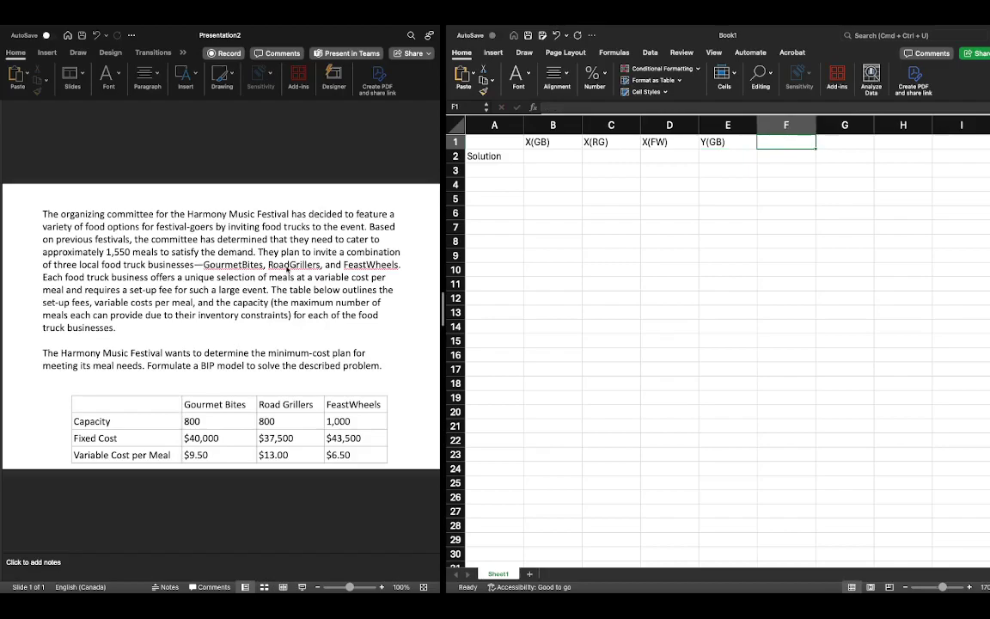
type("Y(RG)")
key("Tab")
type("Y(FW)")
key("Return")
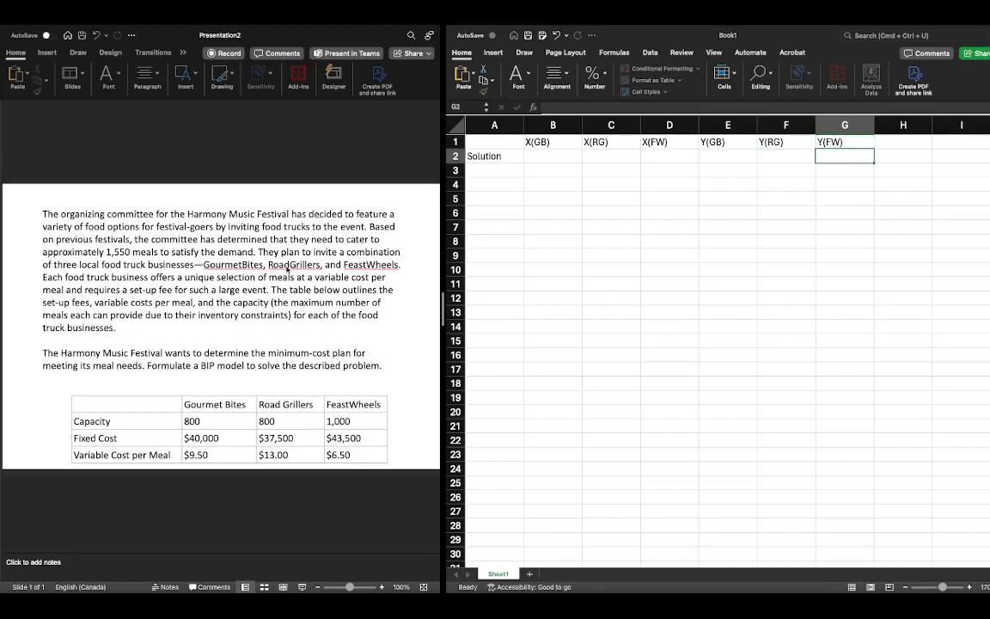
- Label cell A4 Cost and enter the variable costs per meal 9.50, 13 and 6.50 in B4 to D4
left_click(500, 184)
type("Cost")
key("Tab")
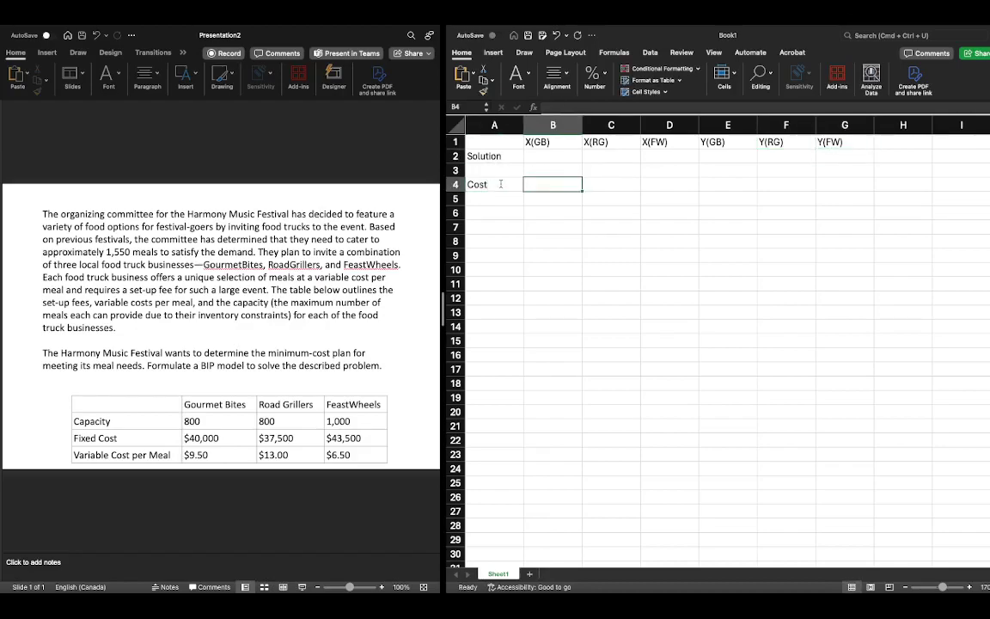
type("9.50")
key("Tab")
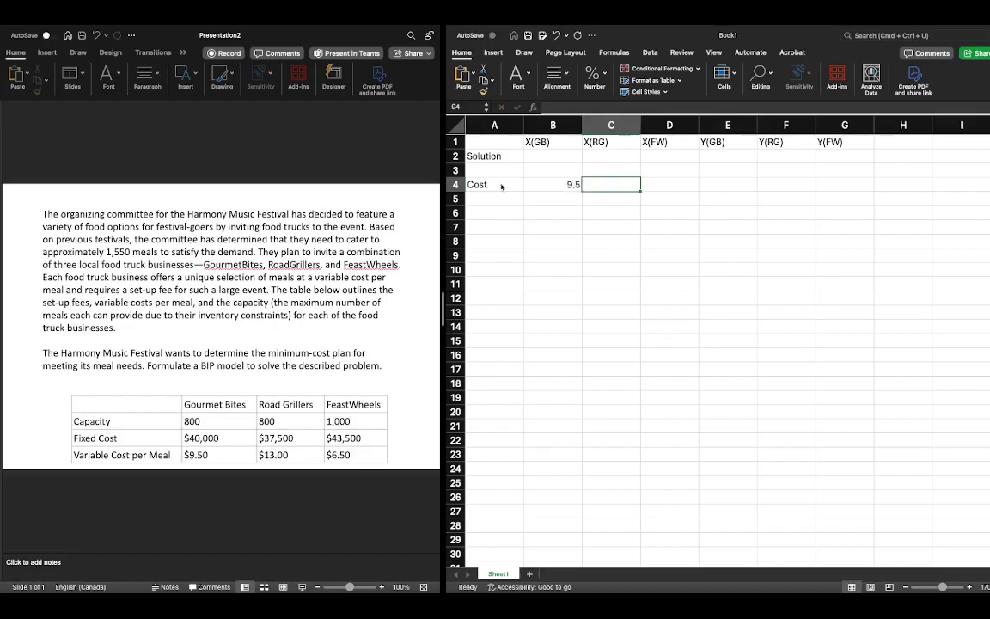
type("13")
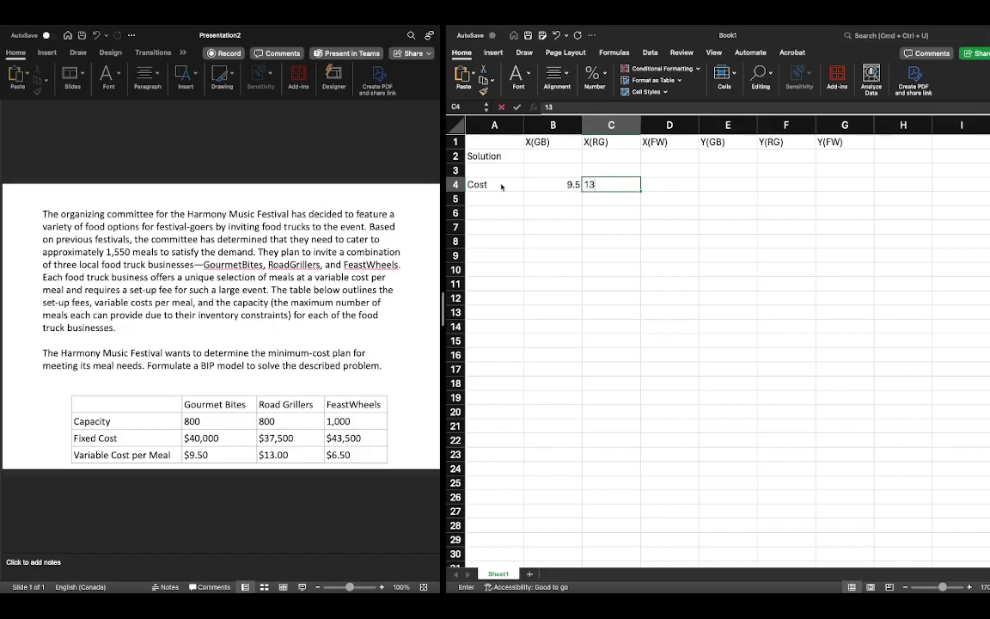
key("Tab")
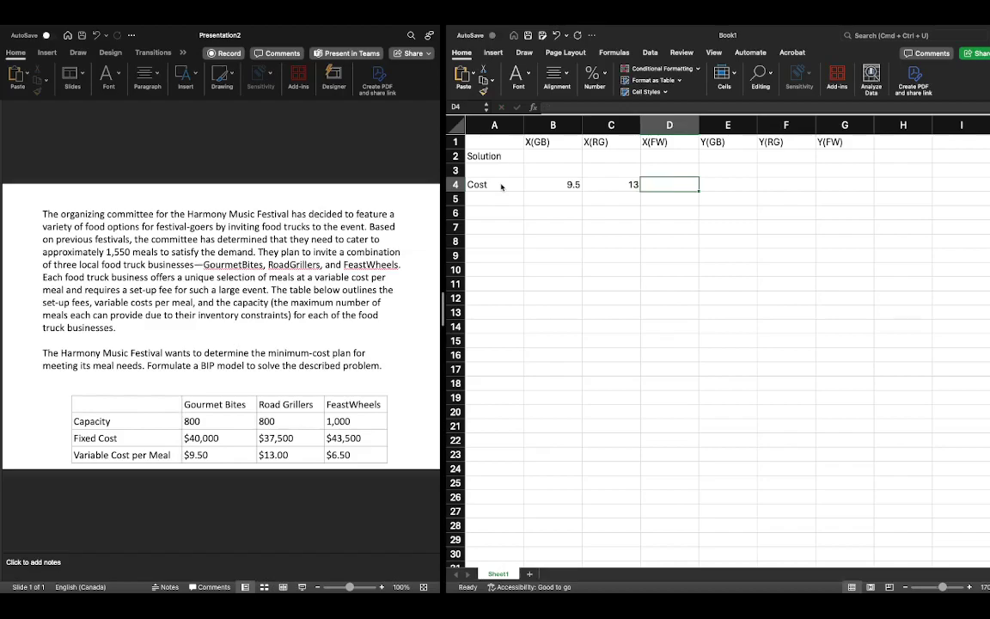
type("6.50")
key("Tab")
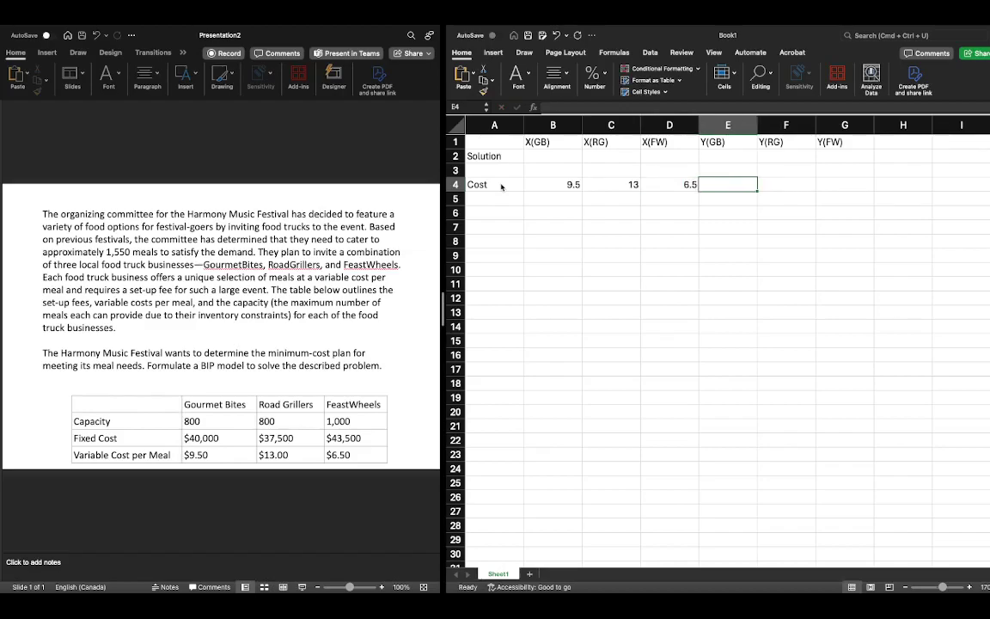
- Enter the fixed costs 40000, 37500 and 435000 in cells E4 to G4 of the Cost row
type("40000")
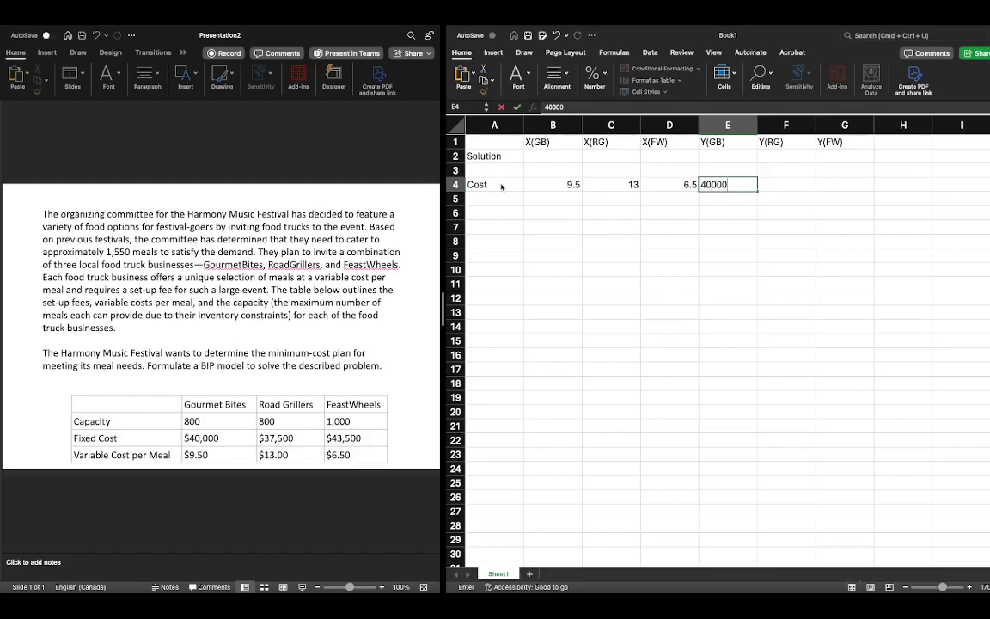
key("Tab")
type("37500")
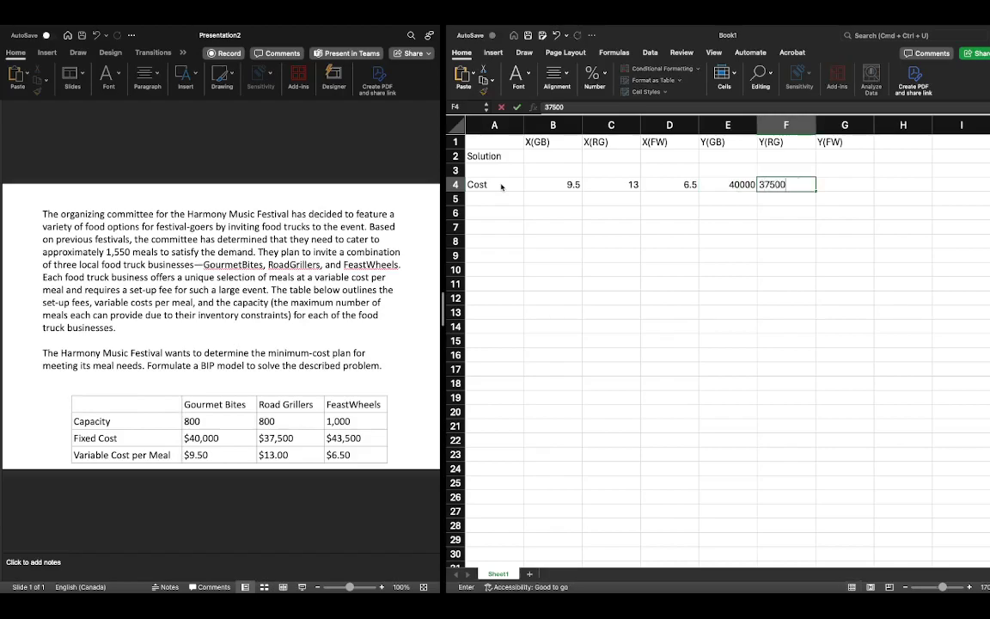
key("Tab")
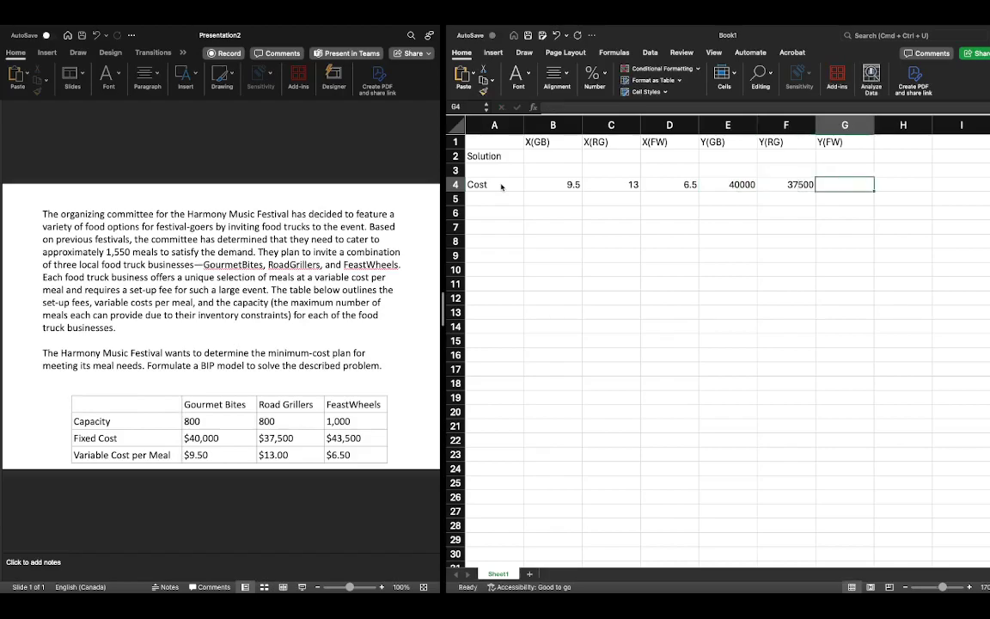
type("4")
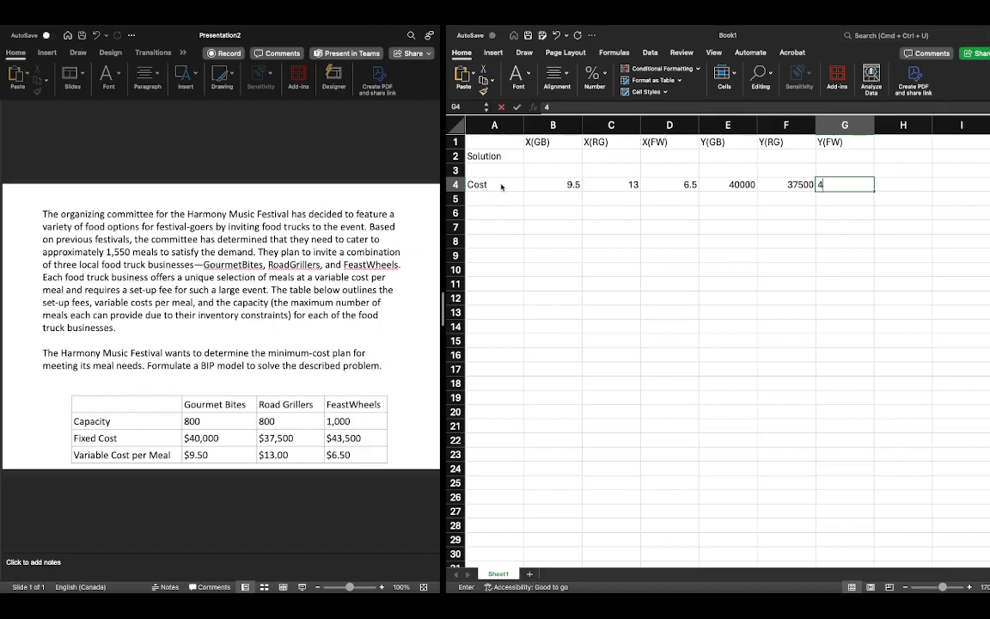
type("35000")
key("Return")
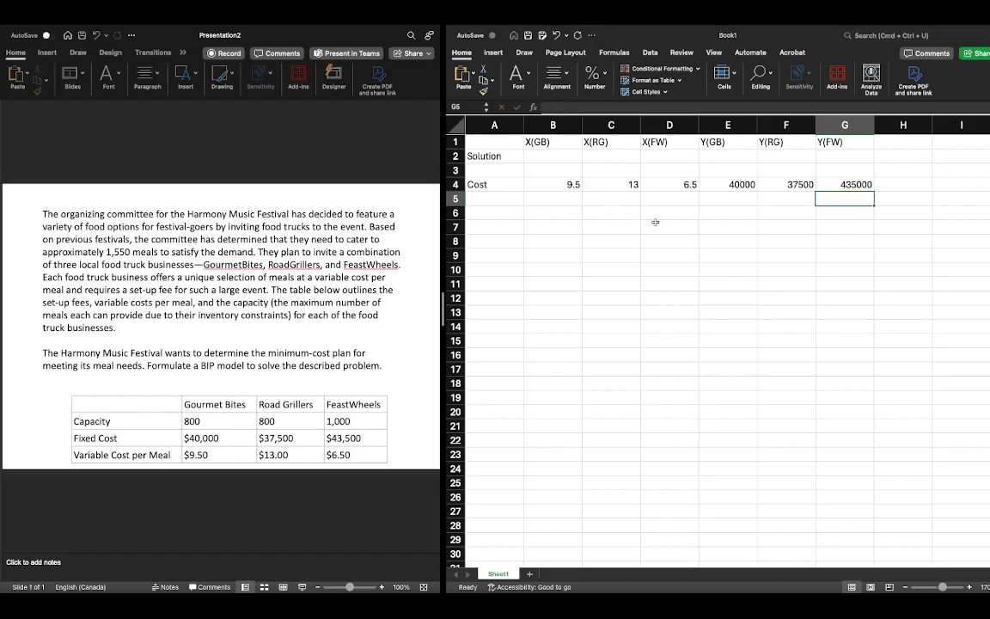
- Add the label Total in cell H3 and Min Z in cell I4
left_click(889, 170)
type("Total")
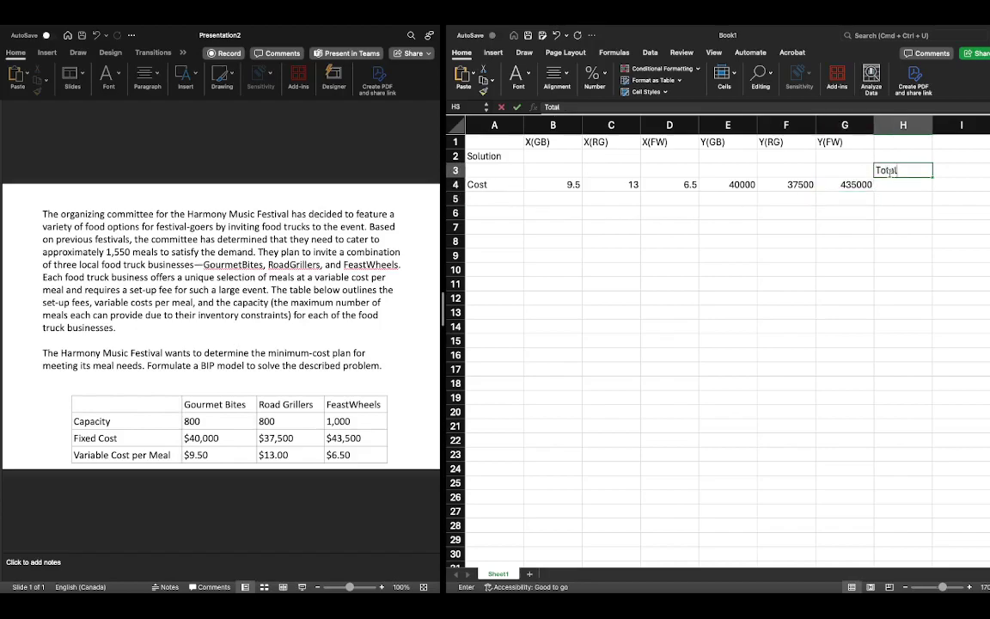
key("Return")
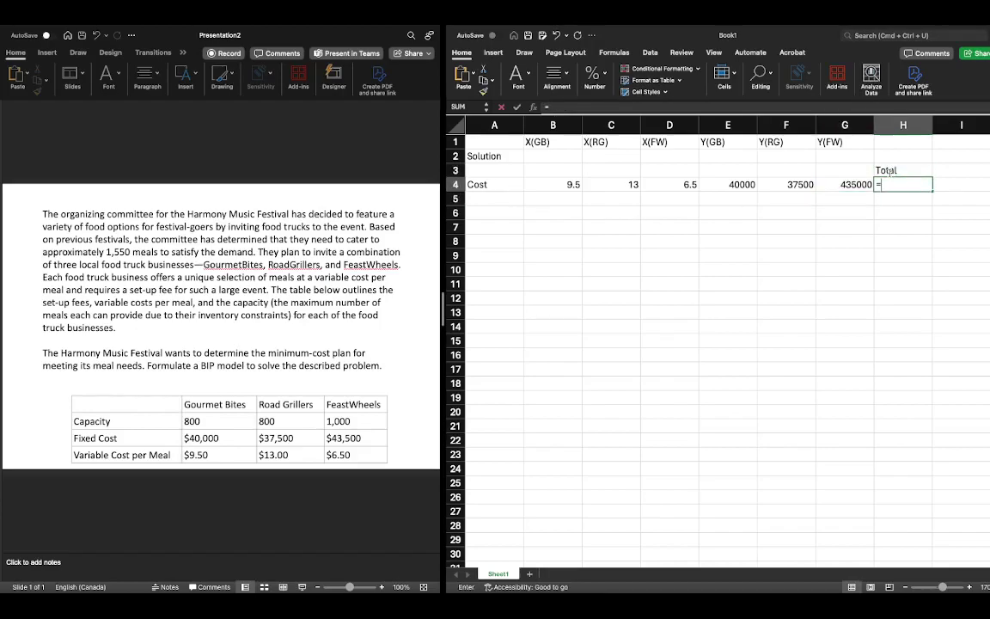
key("Tab")
type("Min Z")
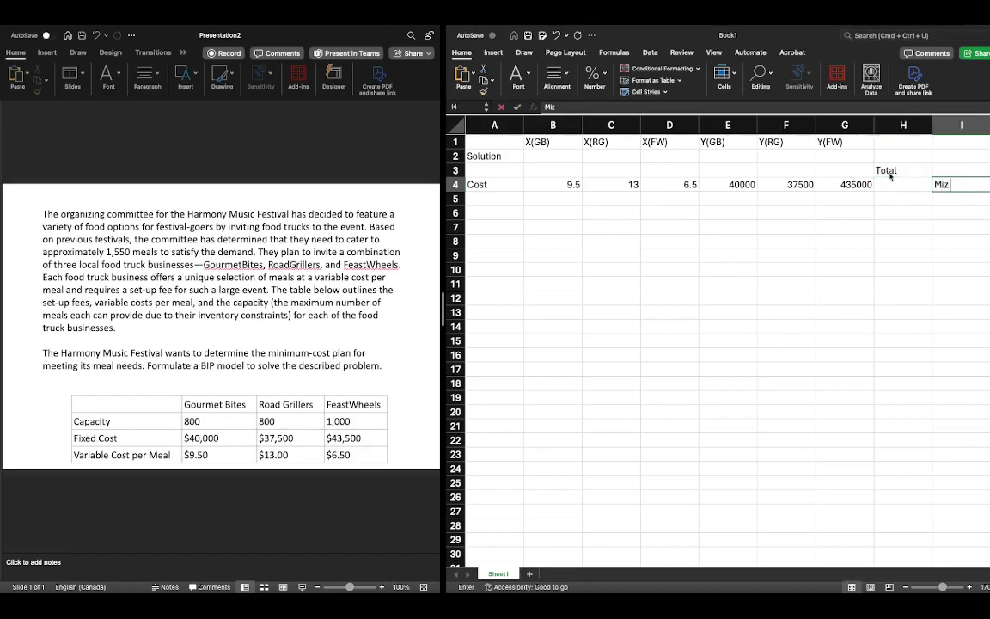
key("Return")
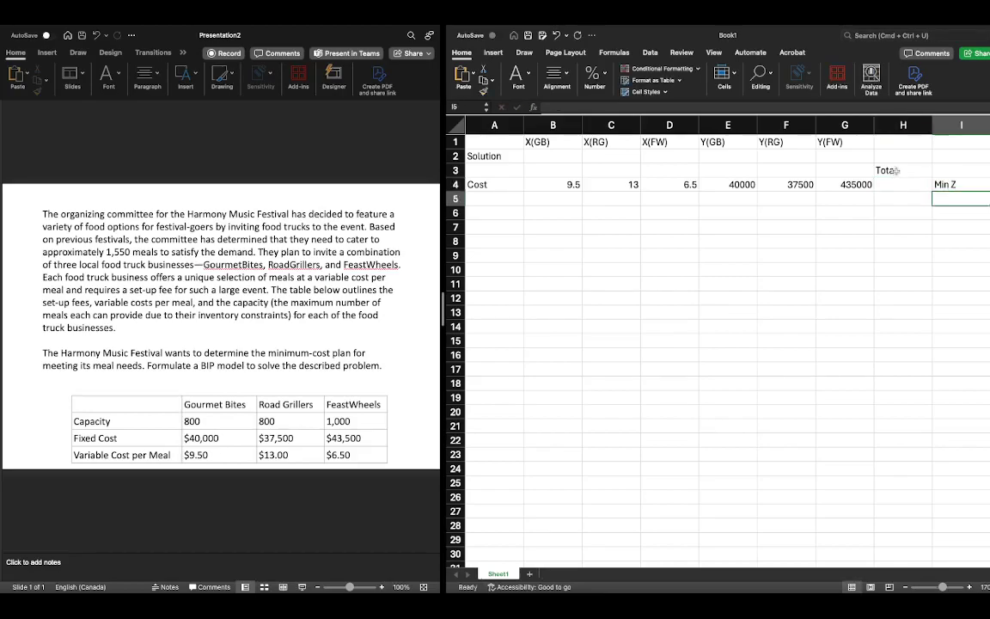
- Build a SUMPRODUCT formula in H4 that multiplies the cost range B4:G4 by the solution range B2:G2
left_click(893, 181)
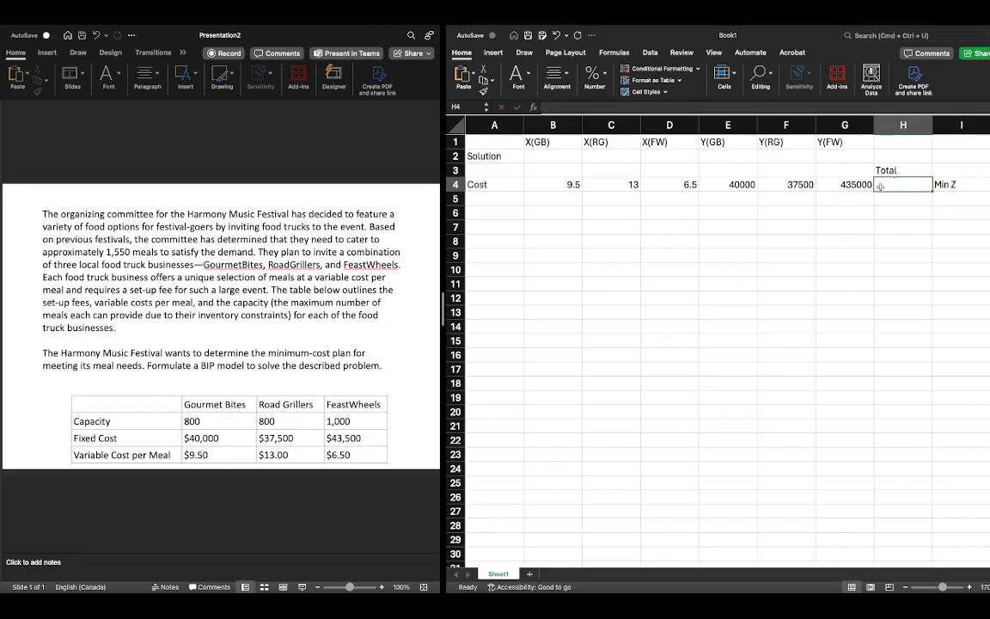
type("=su")
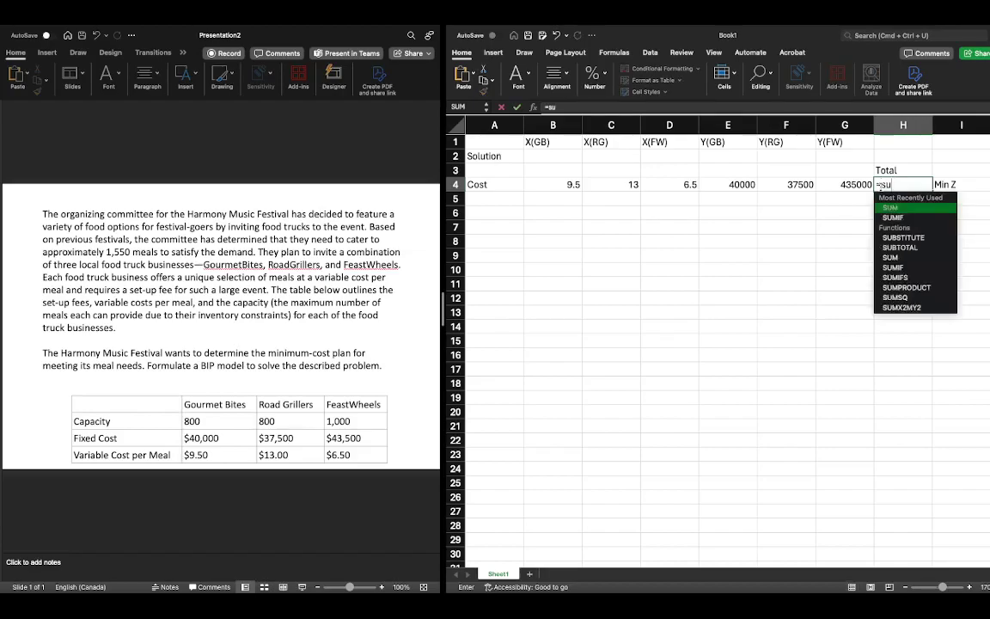
type("mprod")
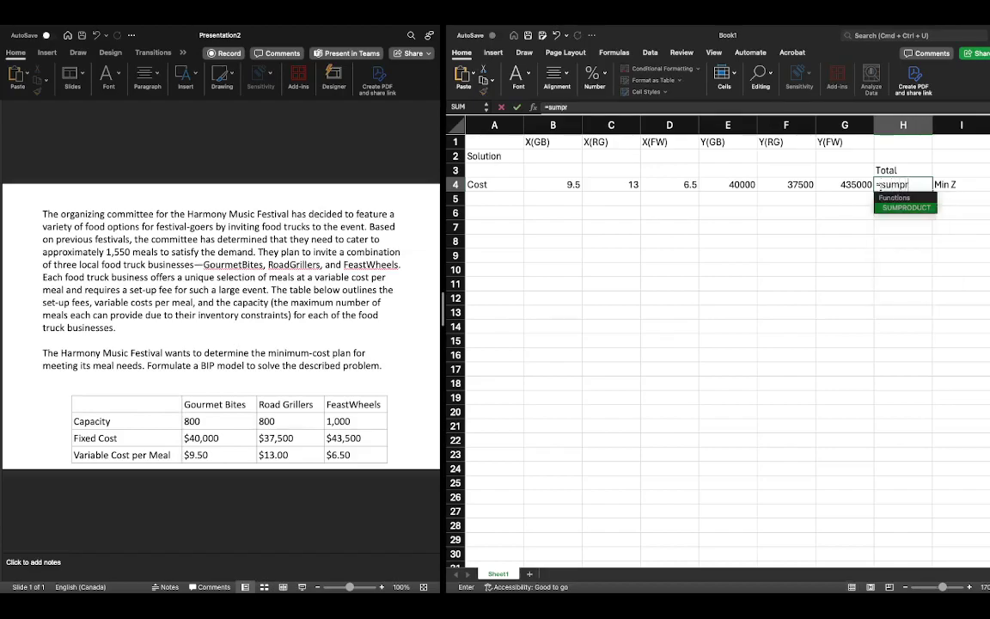
double_click(906, 208)
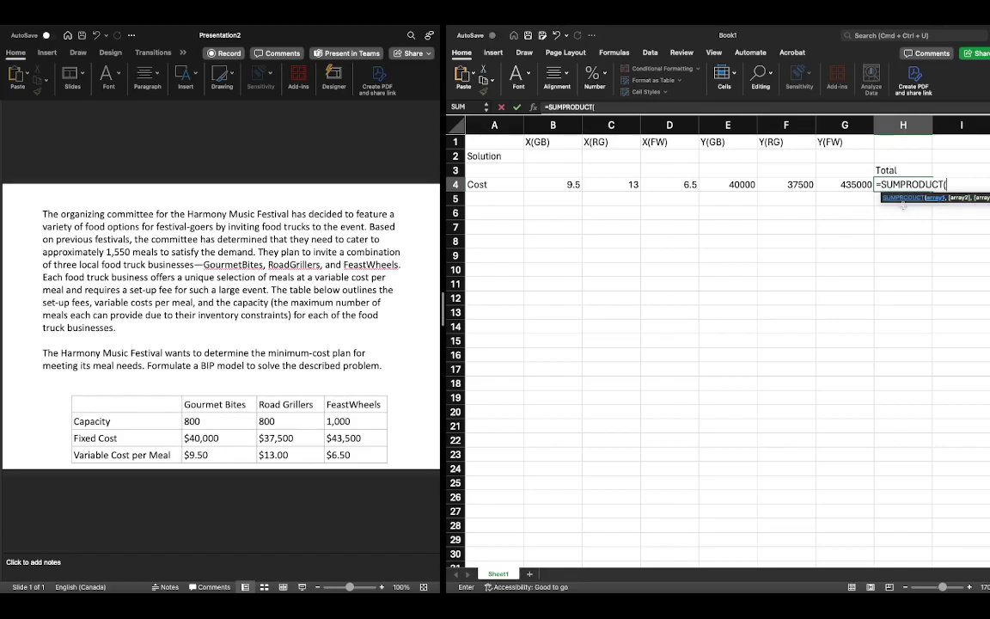
left_click_drag(569, 184, 845, 184)
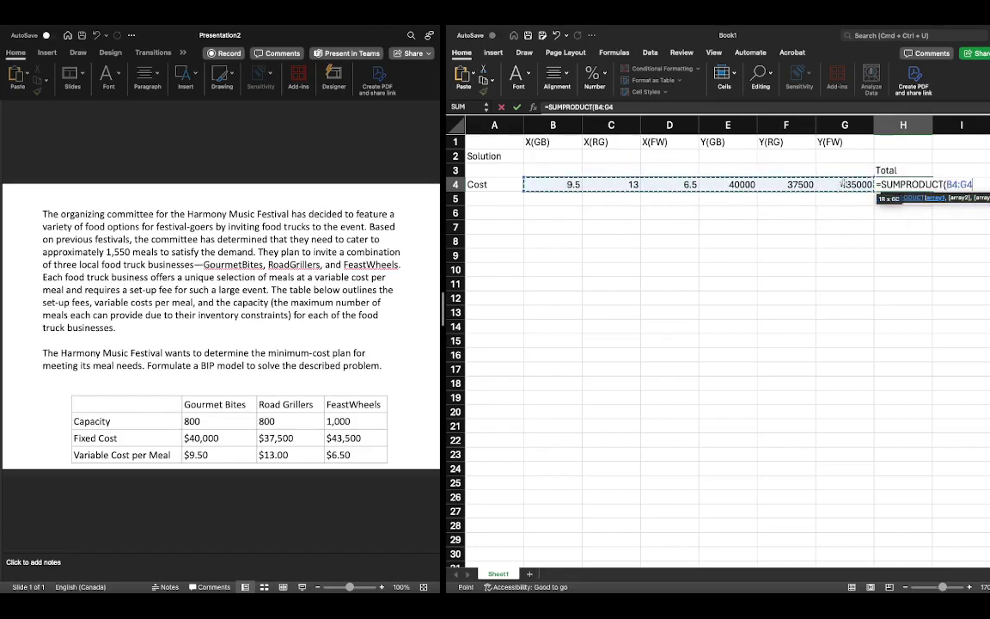
type(",")
left_click_drag(537, 155, 834, 154)
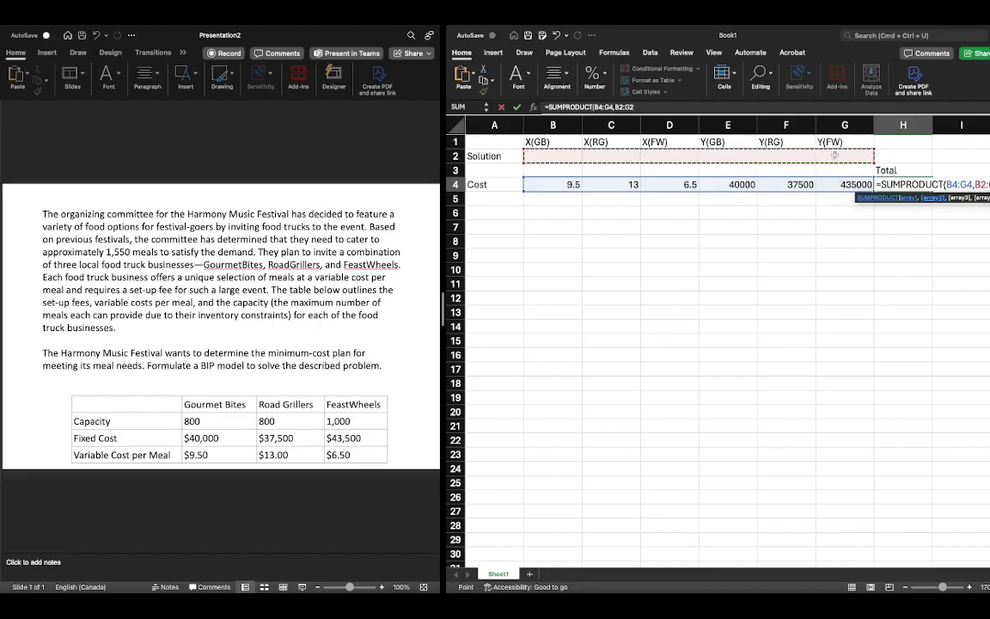
- Lock the row of the solution range in the H4 formula as B$2:G$2 and enter the formula
left_click(623, 107)
key("F4")
key("F4")
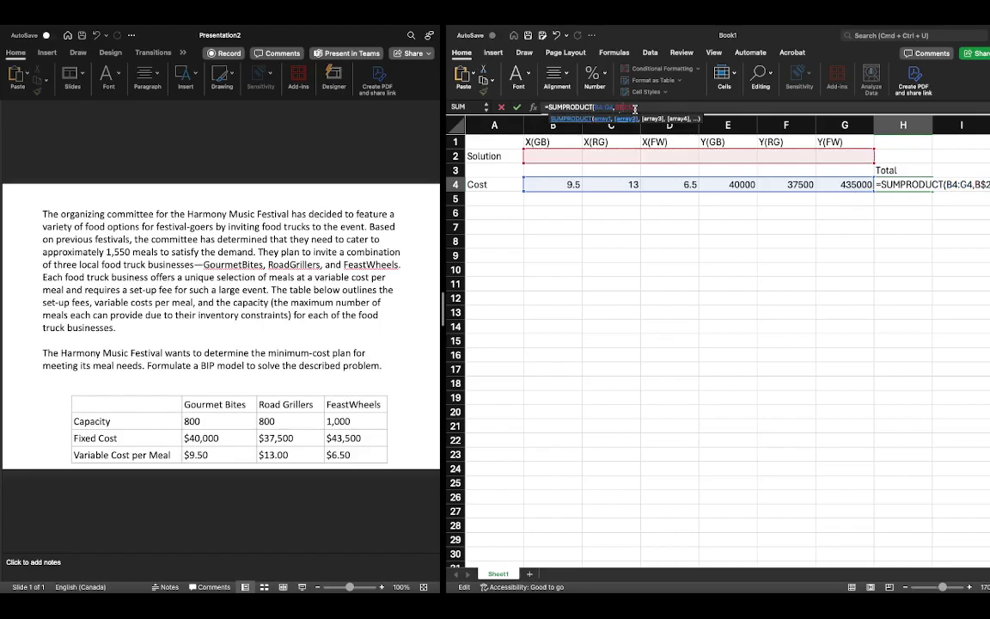
key("super+shift+Left")
key("super+c")
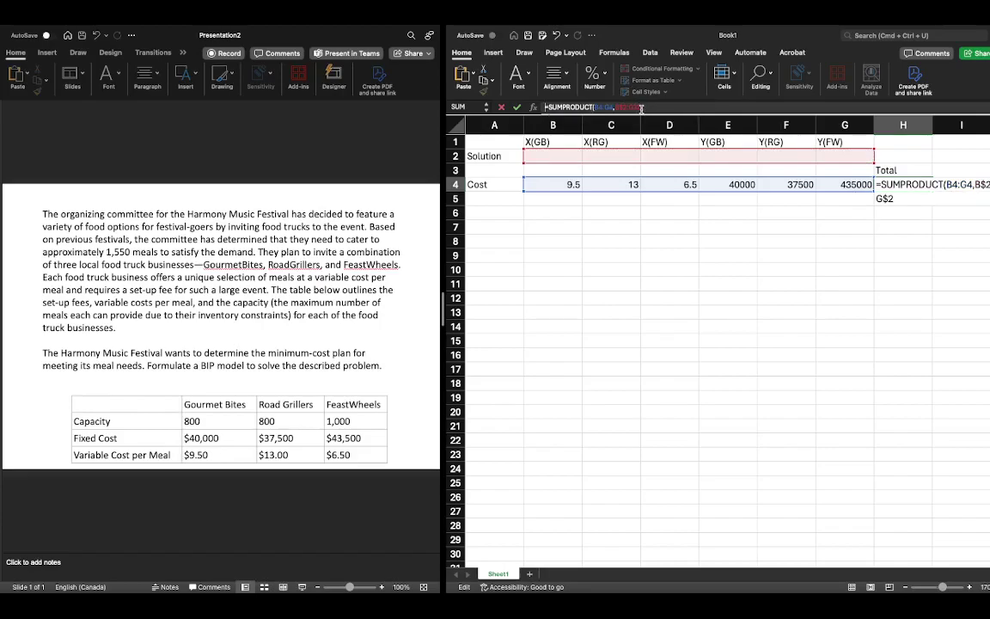
left_click(655, 106)
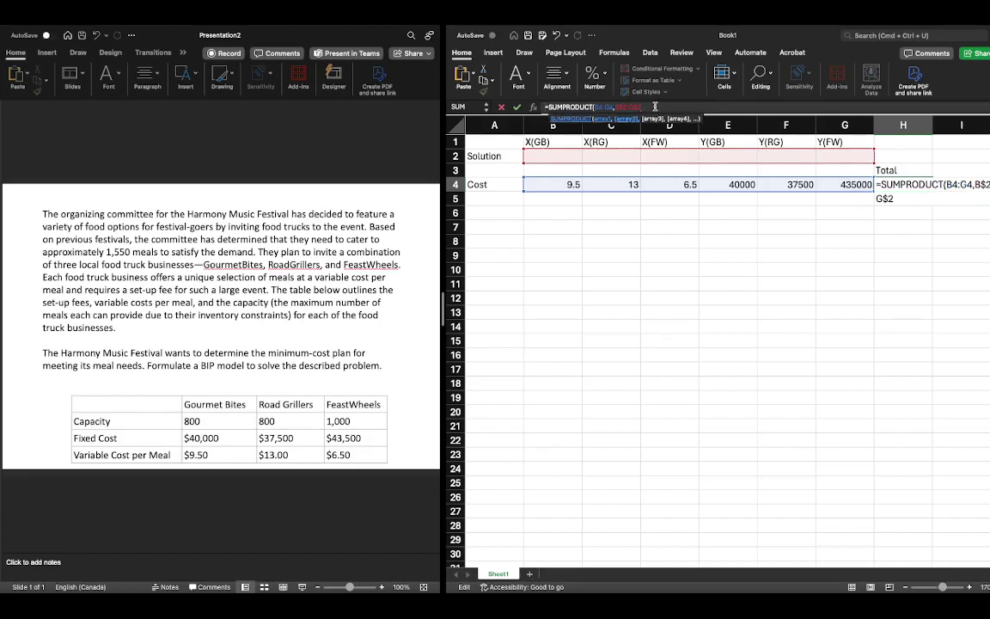
key("Return")
- Fill the solution cells B2 to G2 with yellow
left_click_drag(844, 156, 535, 157)
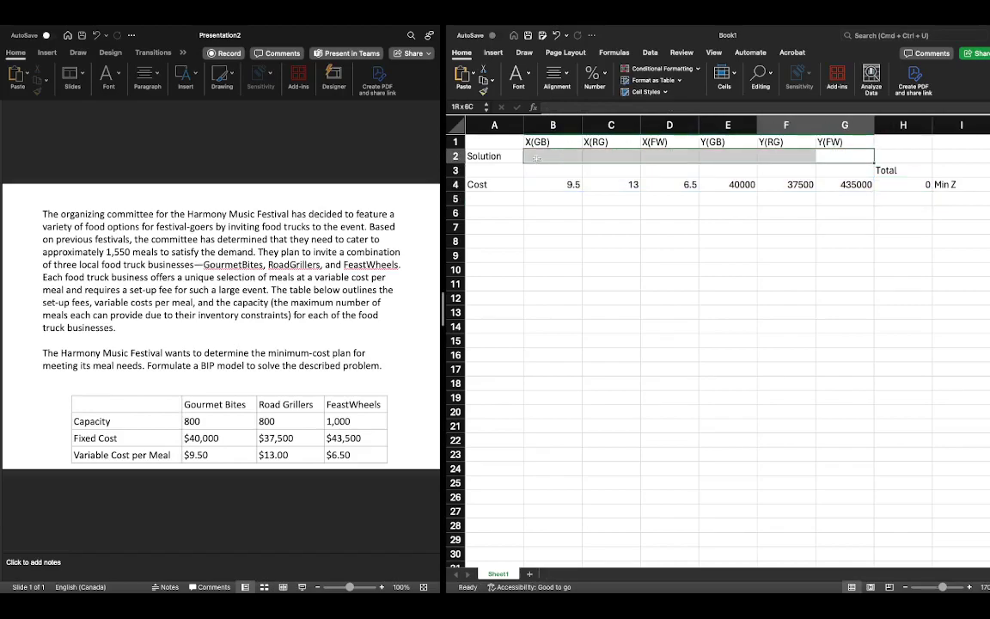
left_click(565, 77)
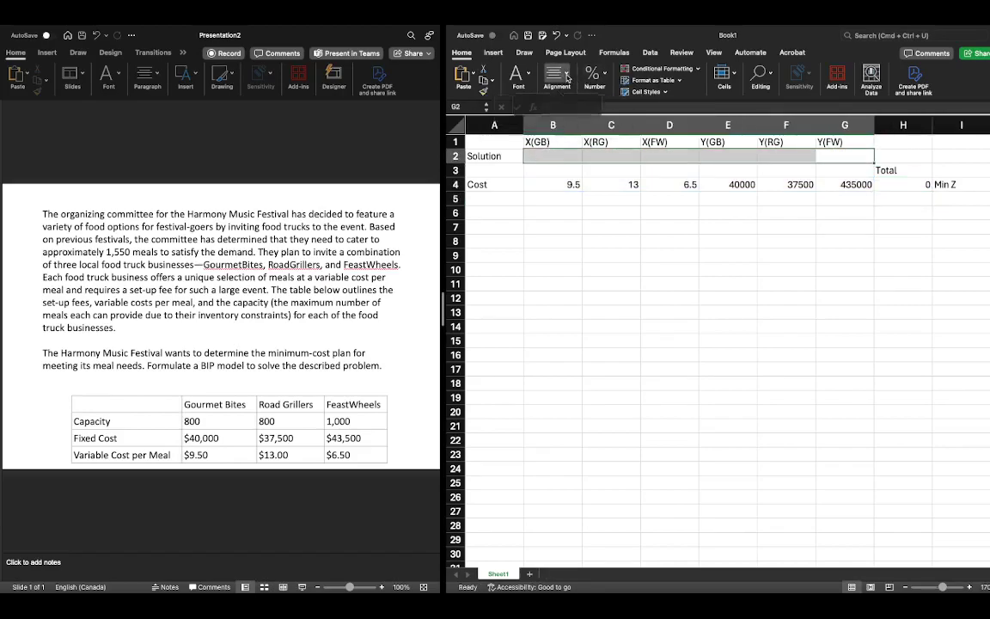
left_click(518, 75)
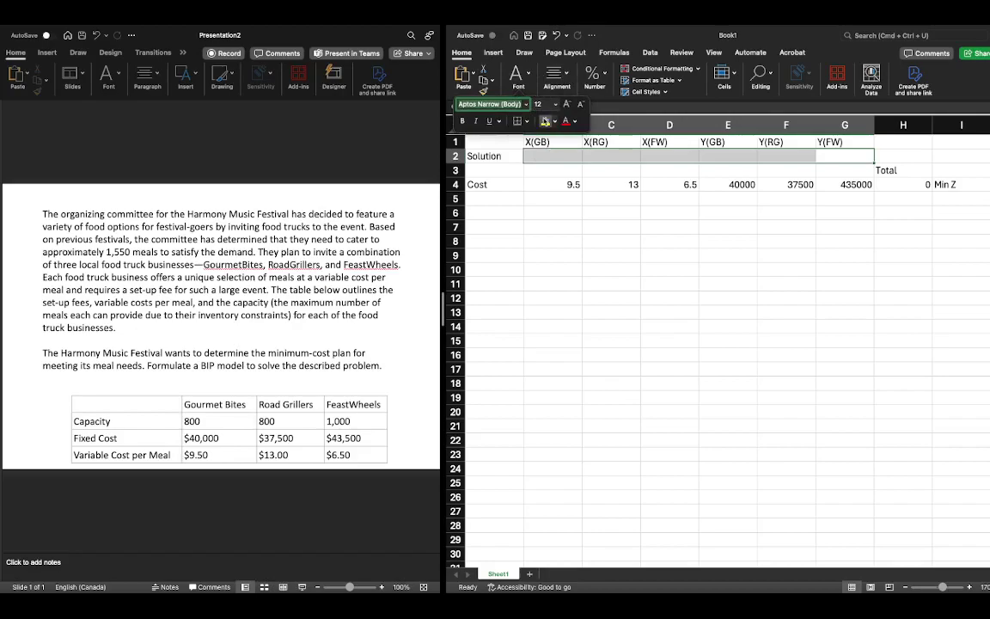
left_click(544, 120)
left_click(661, 194)
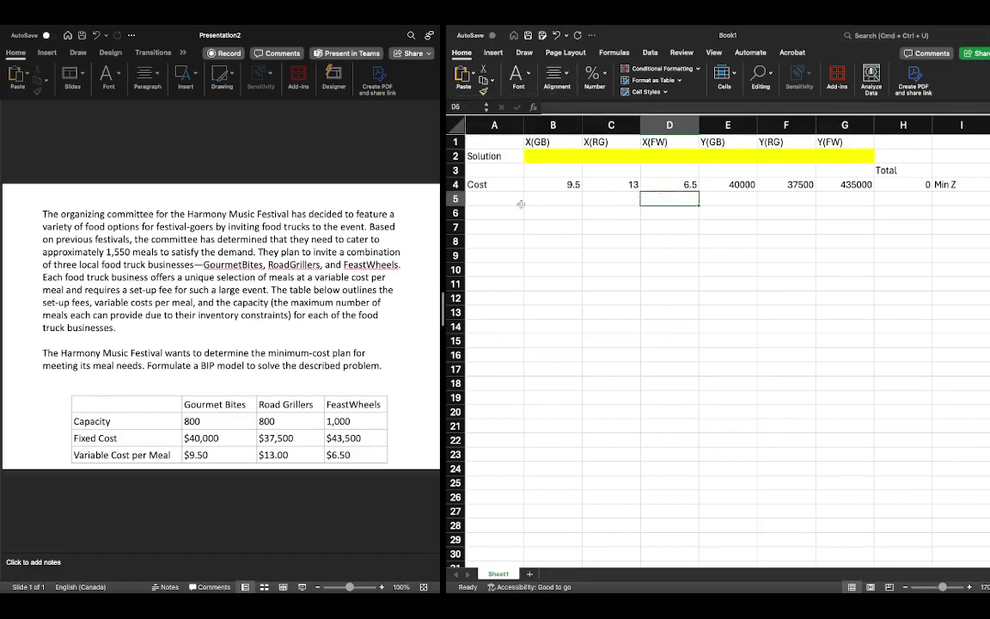
- Enter the heading Constraints in cell A6
left_click(501, 216)
type("Constraints")
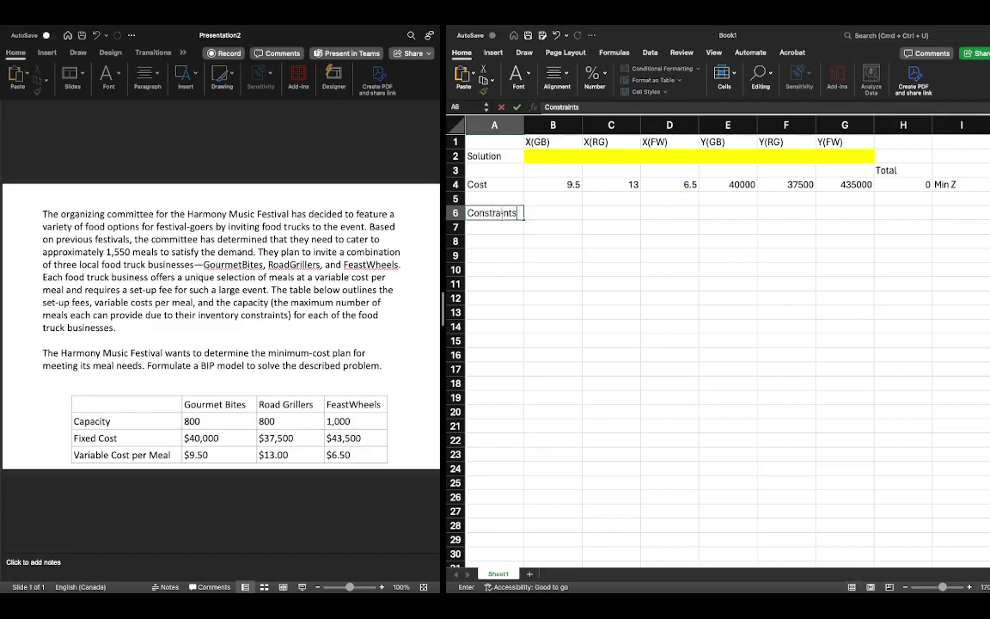
key("Return")
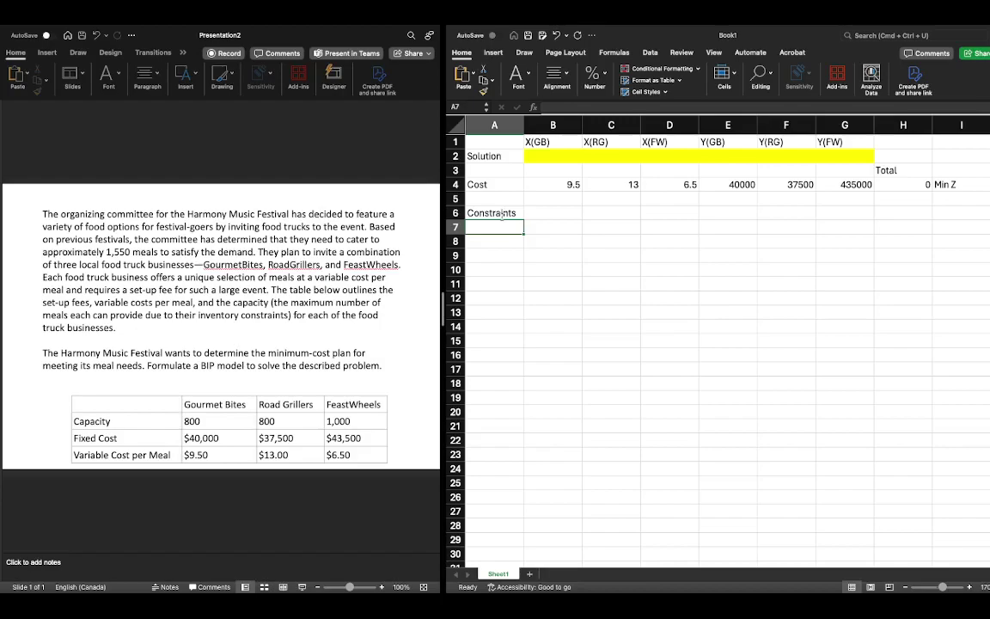
- Enter the label Demand Constraint in cell A7 and auto-fit the width of column A
type("De")
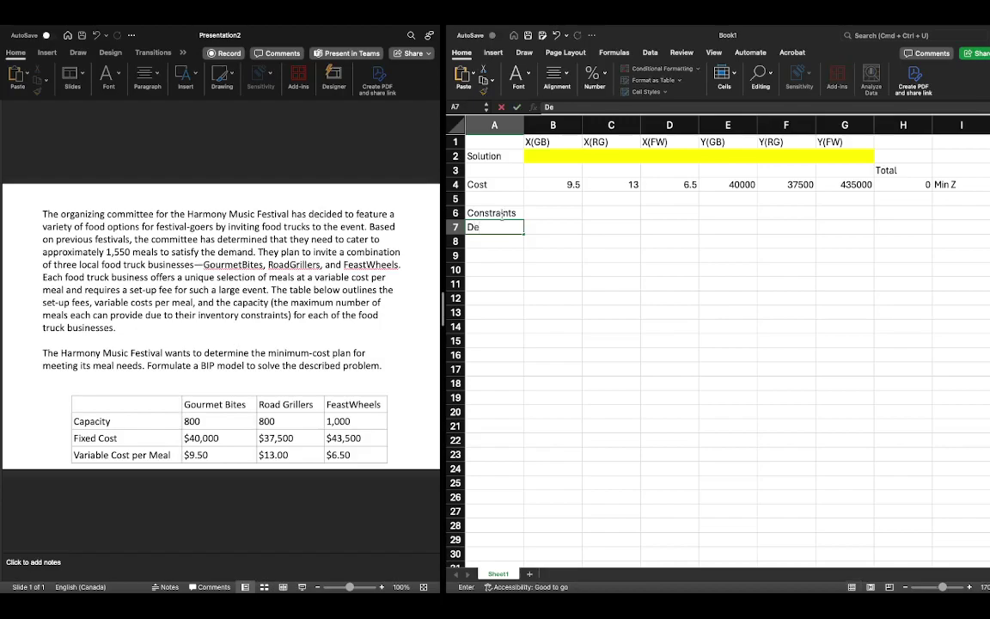
type("mand Constraint")
key("Return")
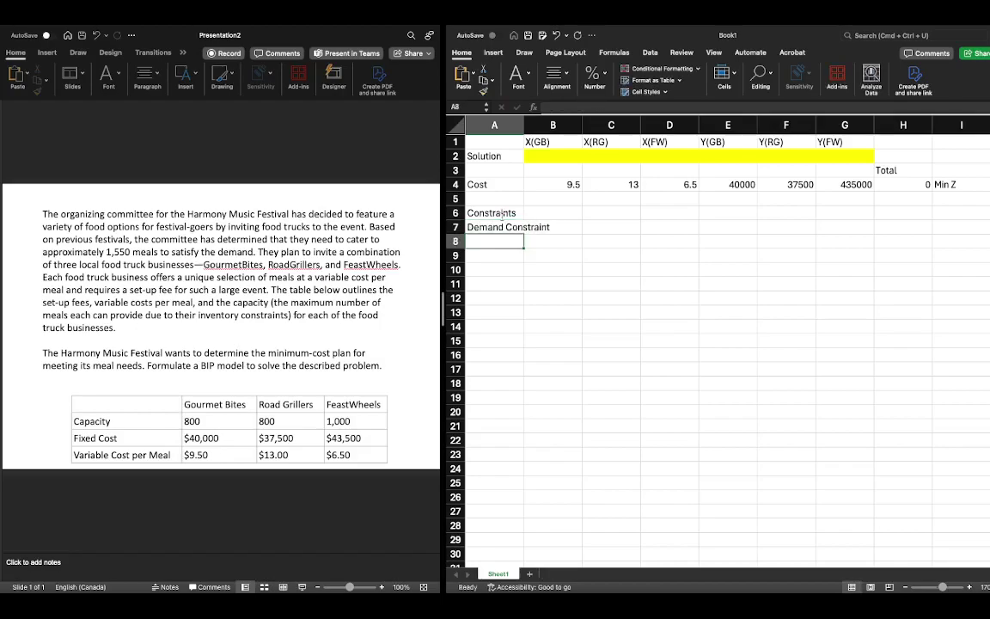
double_click(524, 124)
- Enter the demand constraint coefficients as 1 in each of the cells B7, C7 and D7
left_click(585, 227)
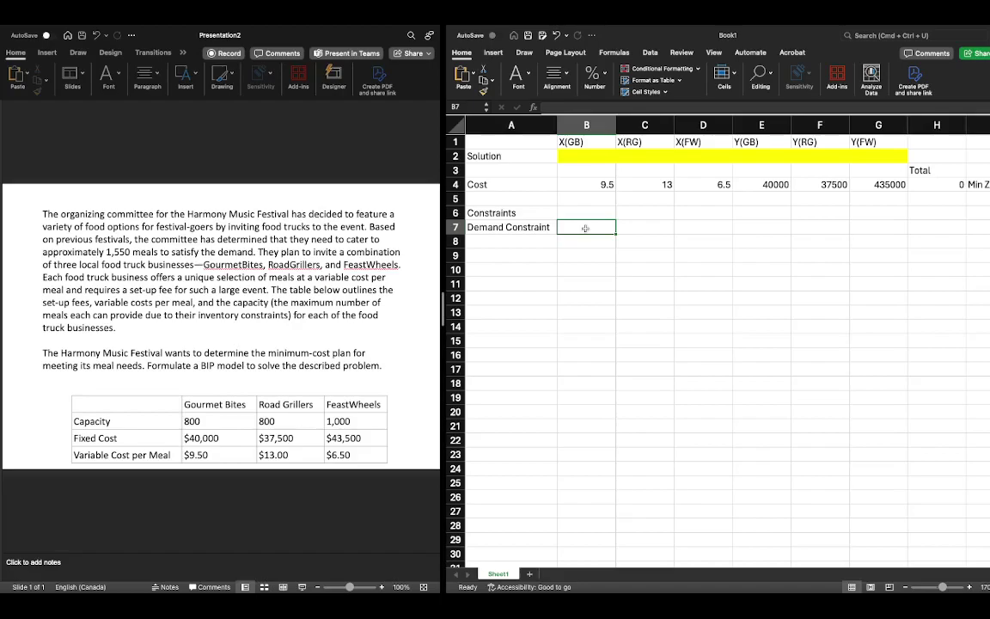
type("1")
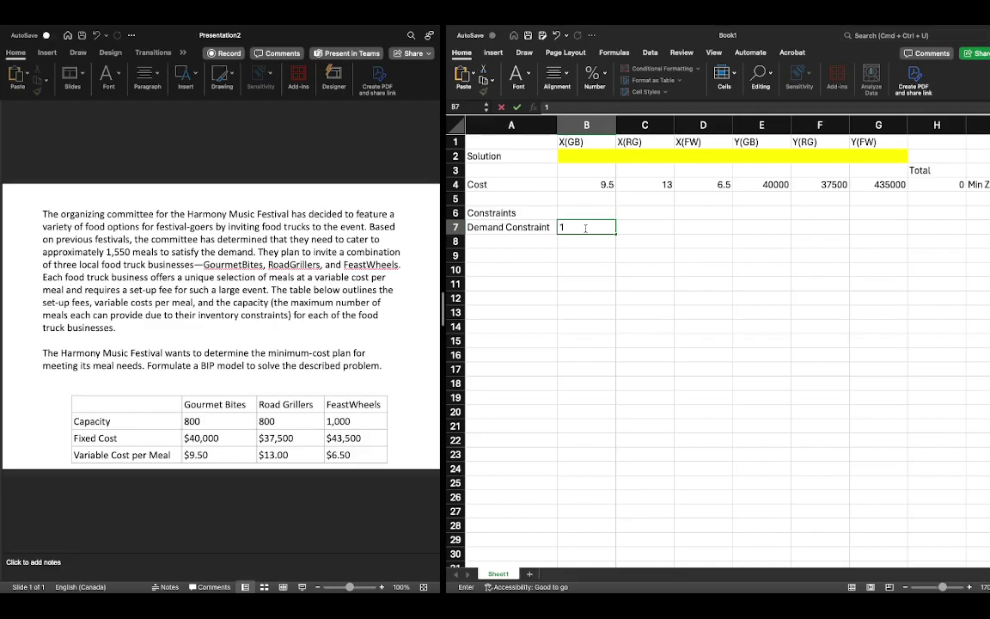
key("Tab")
type("1")
key("Tab")
type("1")
key("Tab")
- Add the constraint headings LHS in cell H6 and RHS in cell J6
key("Tab")
key("Tab")
key("Tab")
key("Up")
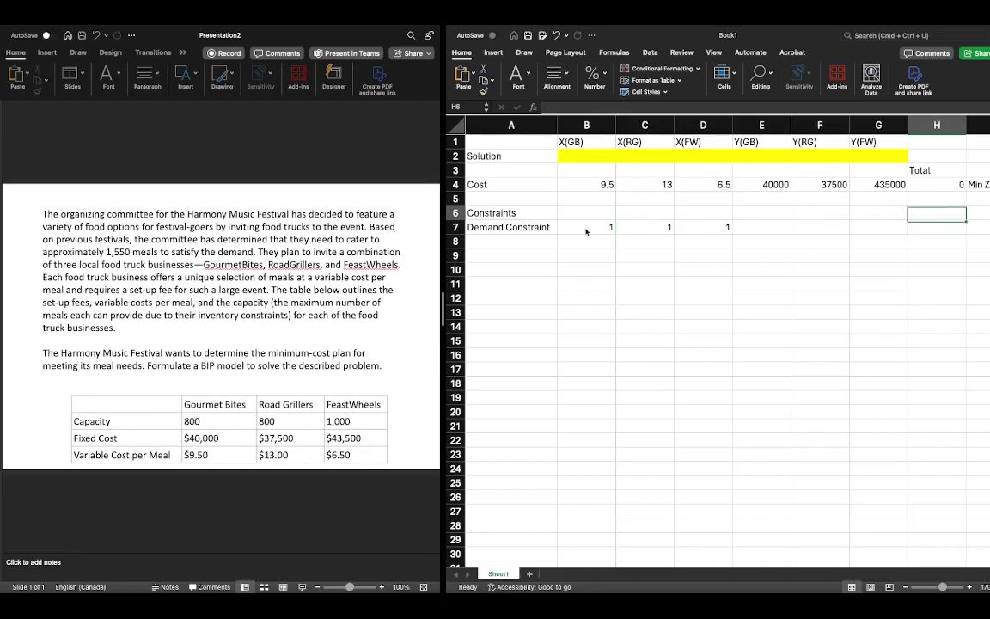
type("LHS")
key("Tab")
key("Tab")
type("RHS")
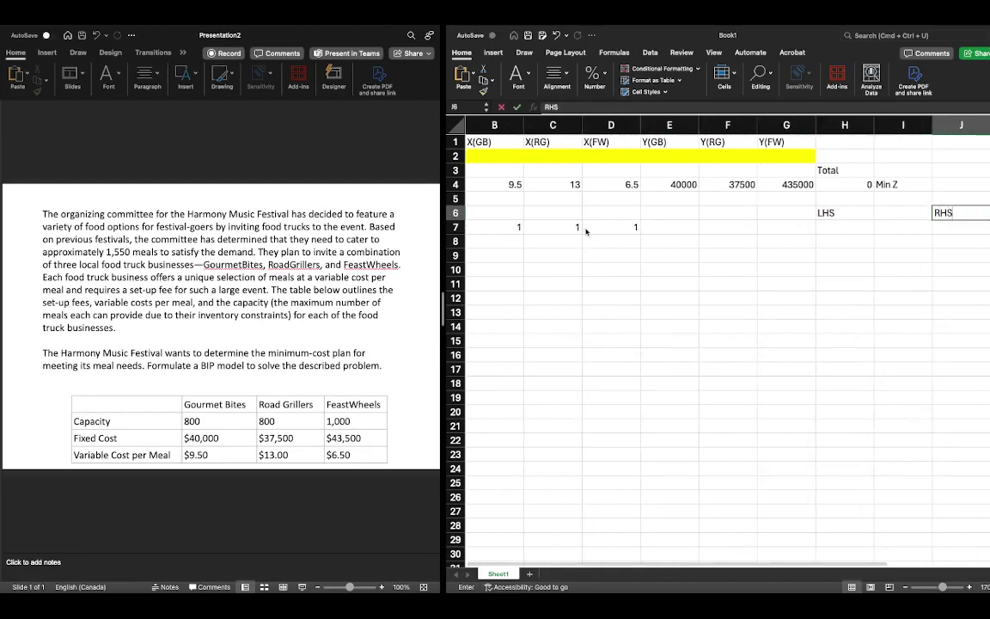
key("Return")
- Complete the demand constraint with the sign >= in I7 and the requirement 1550 in J7
key("Right")
type(">=")
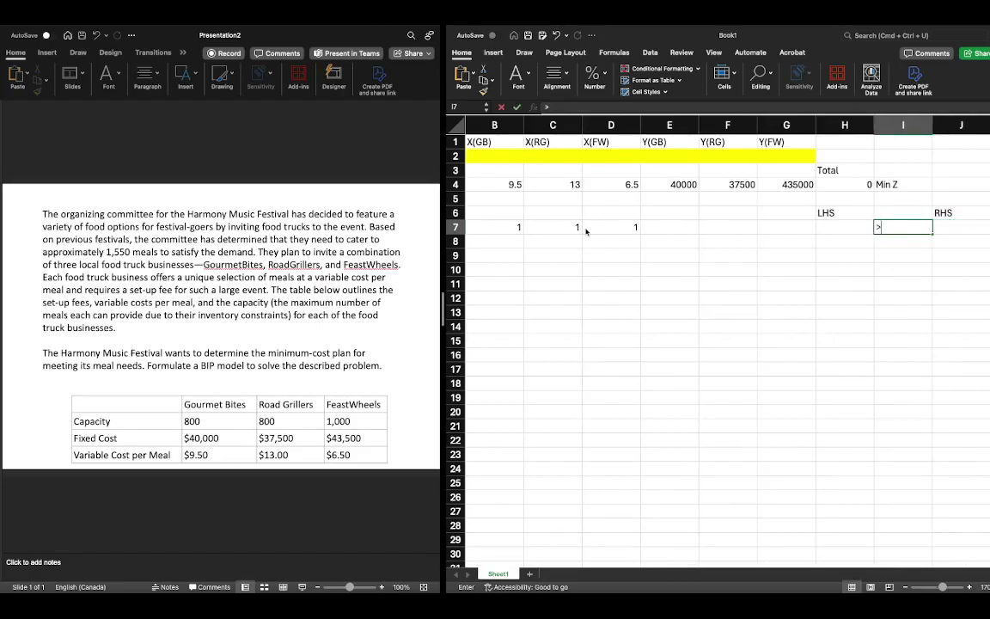
key("Tab")
type("1550")
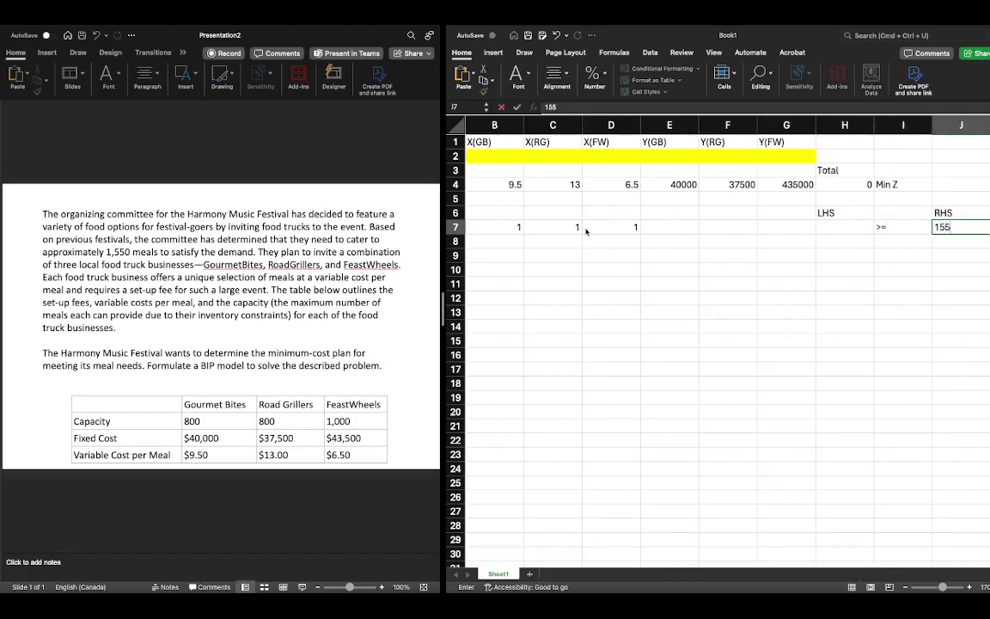
key("Return")
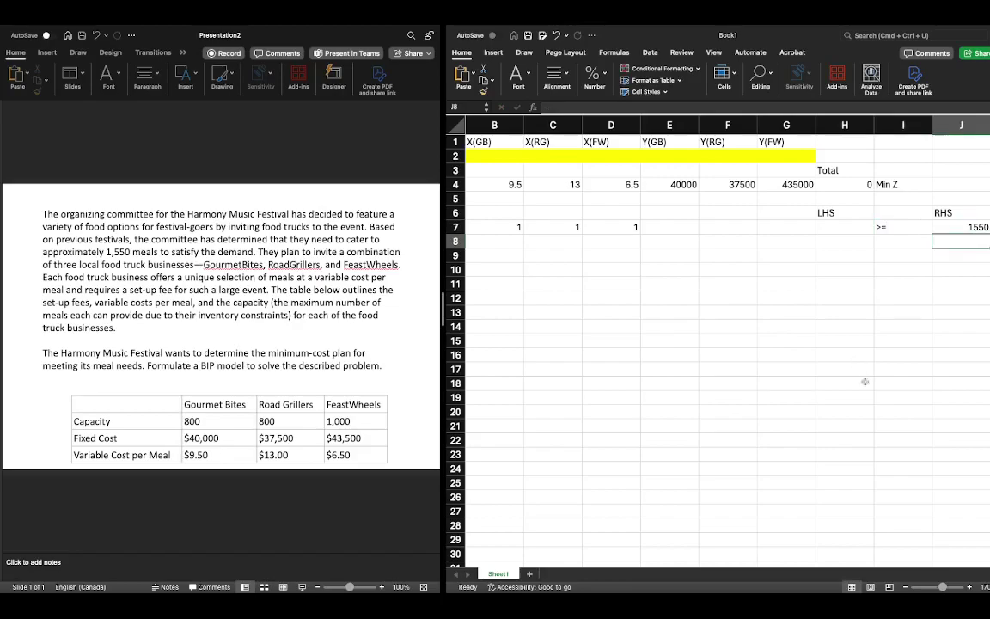
- Enter the label GB Constraint in A8 and the coefficient 1 under X(GB) in B8
left_click(913, 587)
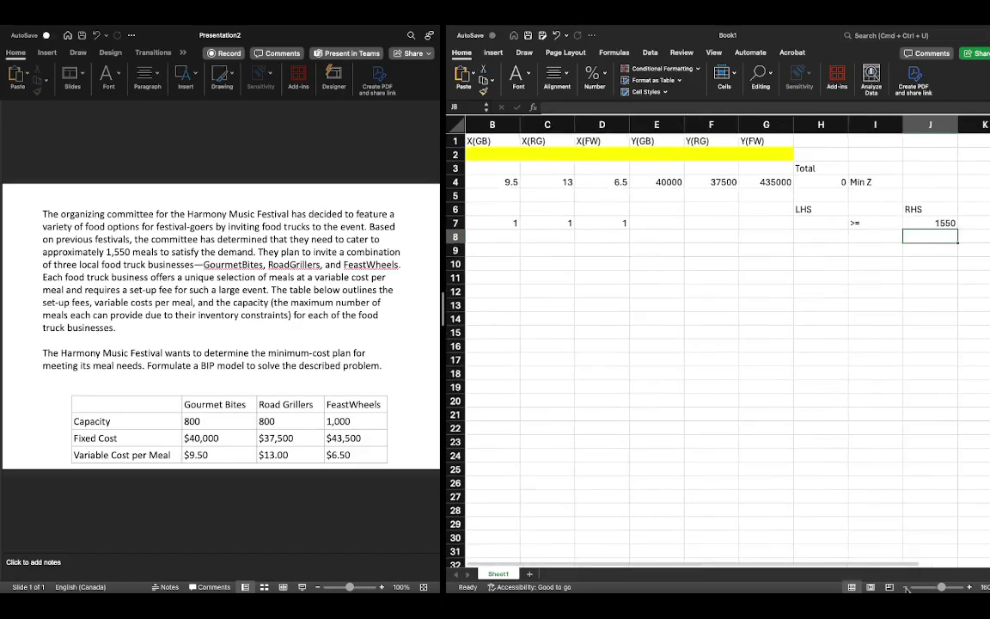
left_click(912, 587)
scroll(851, 481, "left", 2)
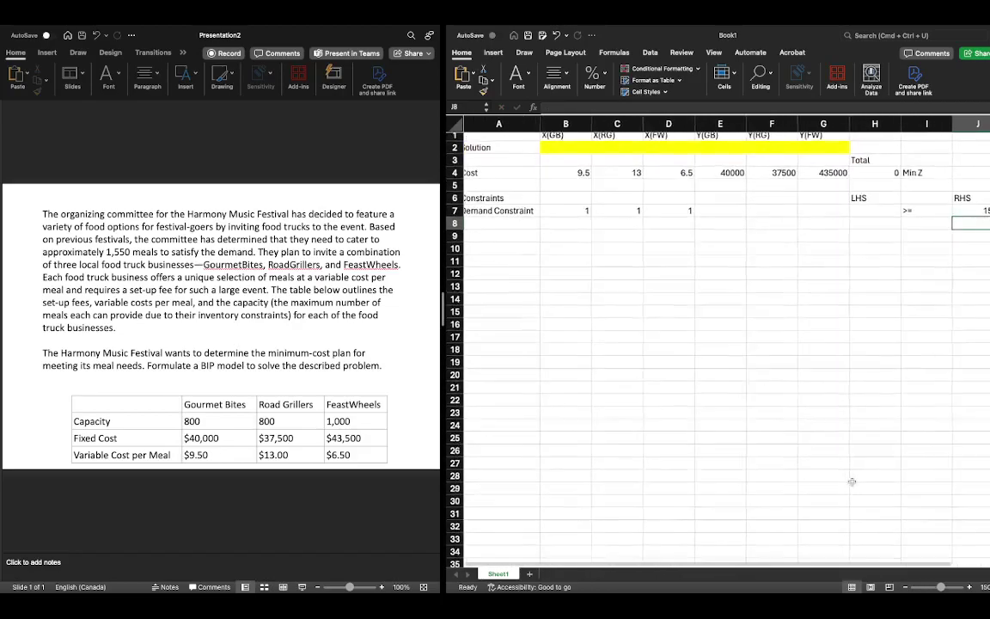
scroll(852, 481, "right", 2)
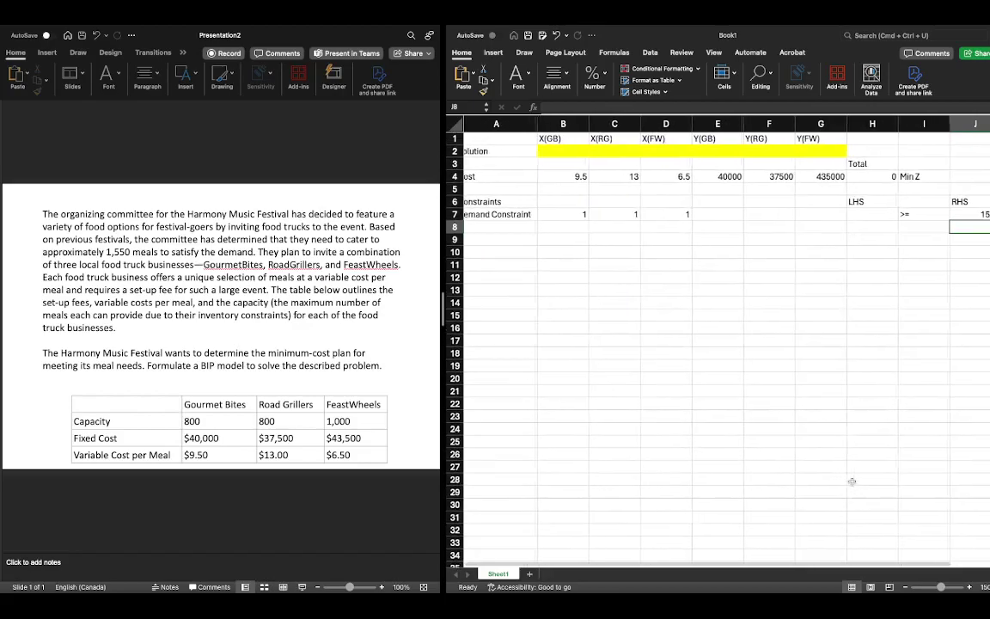
scroll(851, 481, "left", 2)
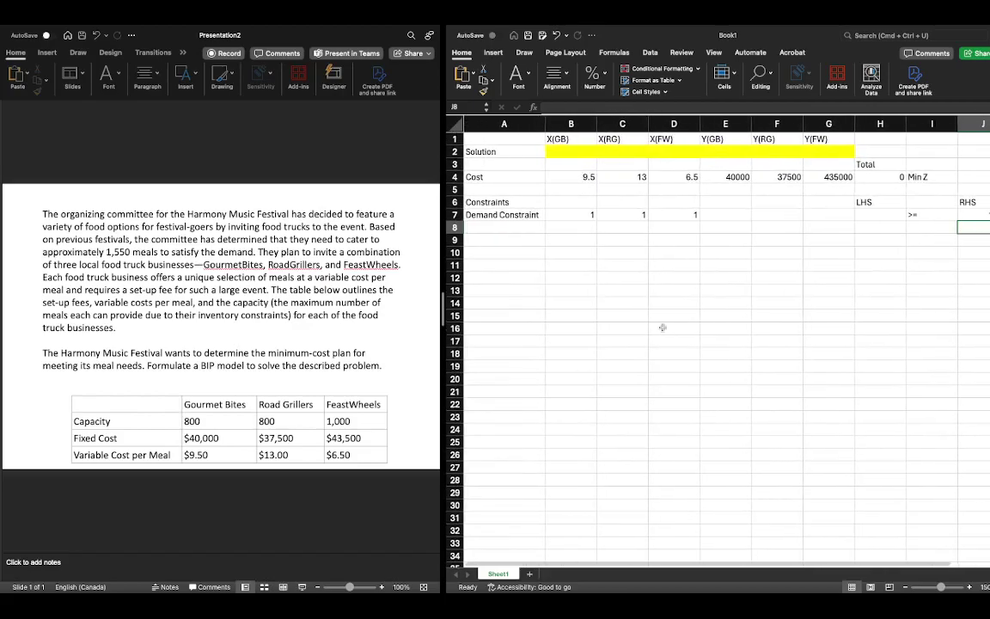
left_click(527, 229)
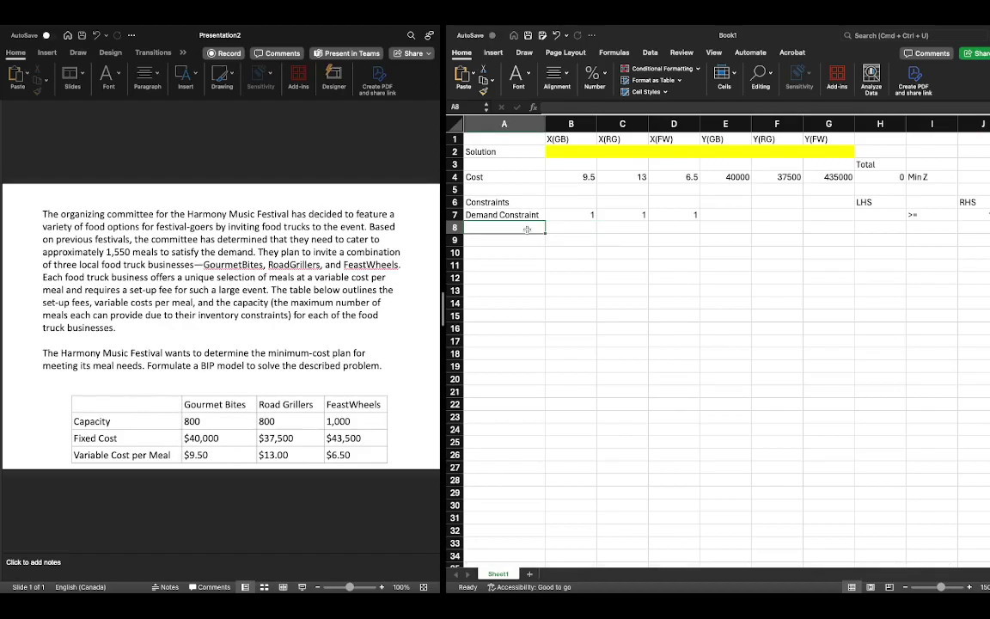
type("GB")
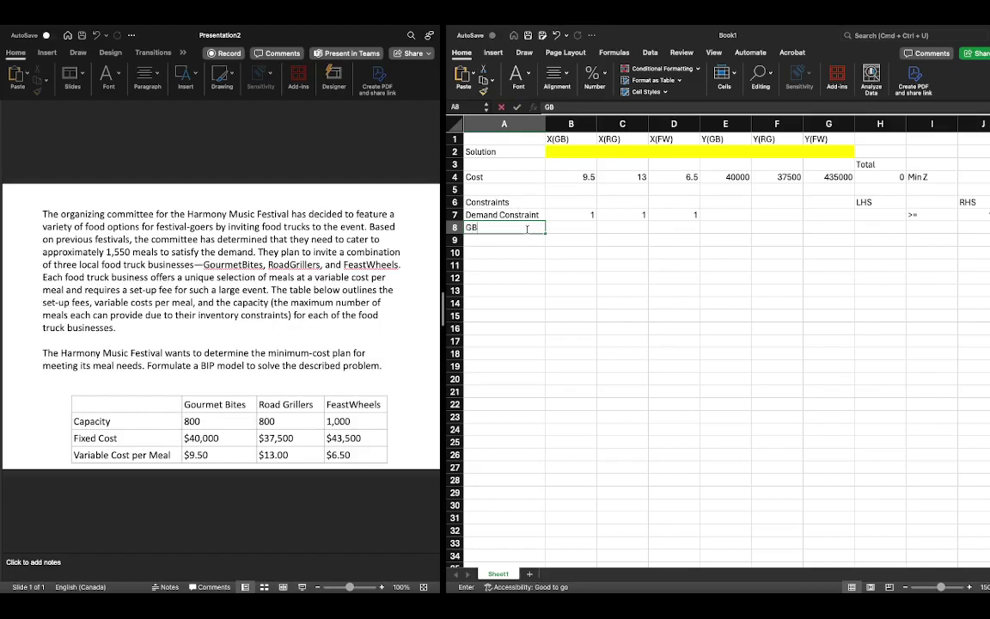
type(" Constraint")
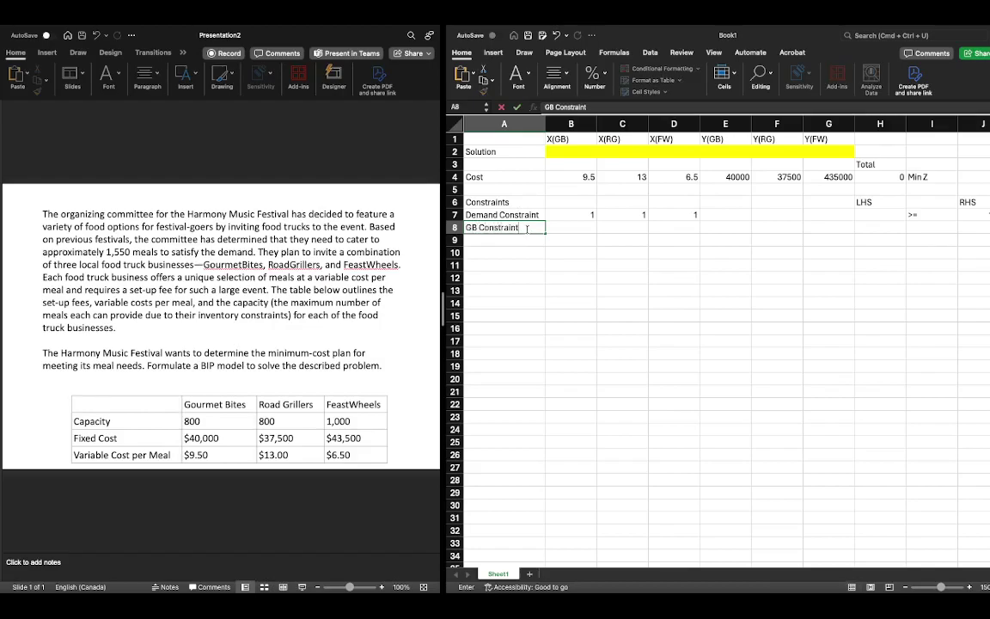
key("Tab")
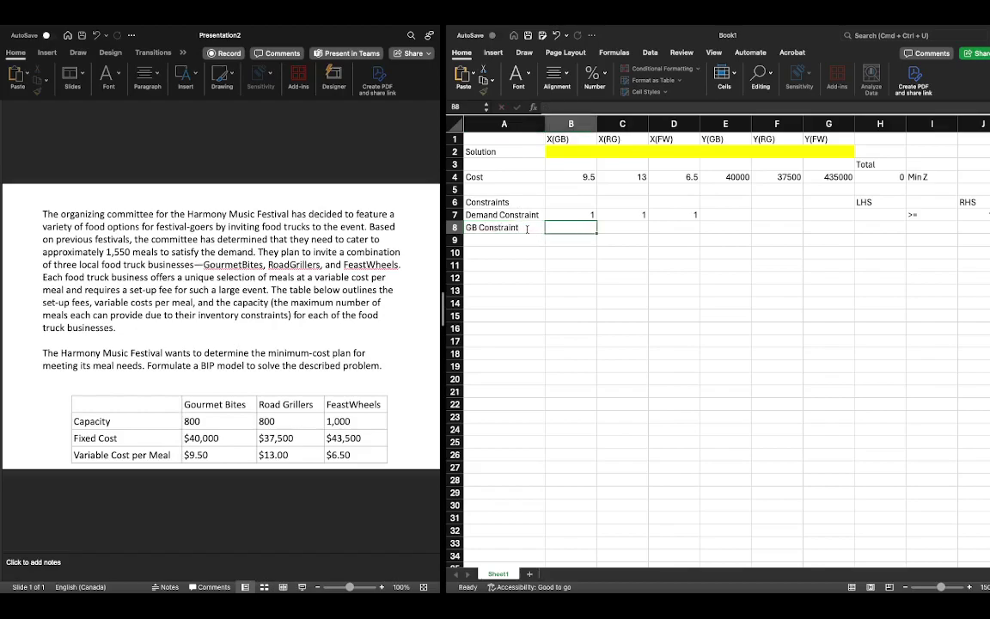
type("1")
- Enter the sign <= in I8 and the capacity 800 in J8 for the GB constraint
key("Tab")
key("Tab")
key("Tab")
key("Tab")
key("Tab")
key("Tab")
key("Tab")
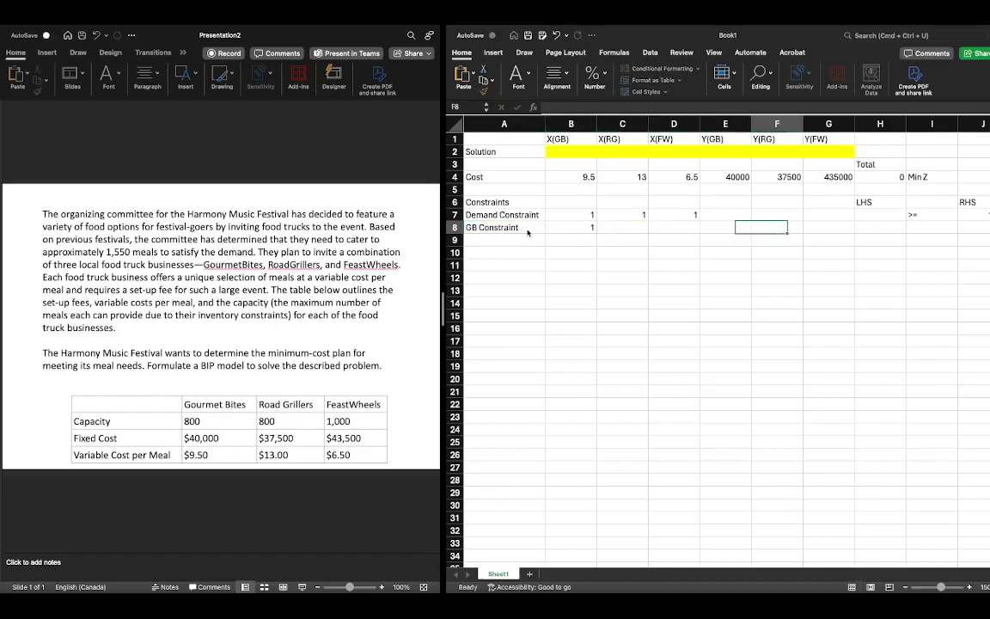
type("<=")
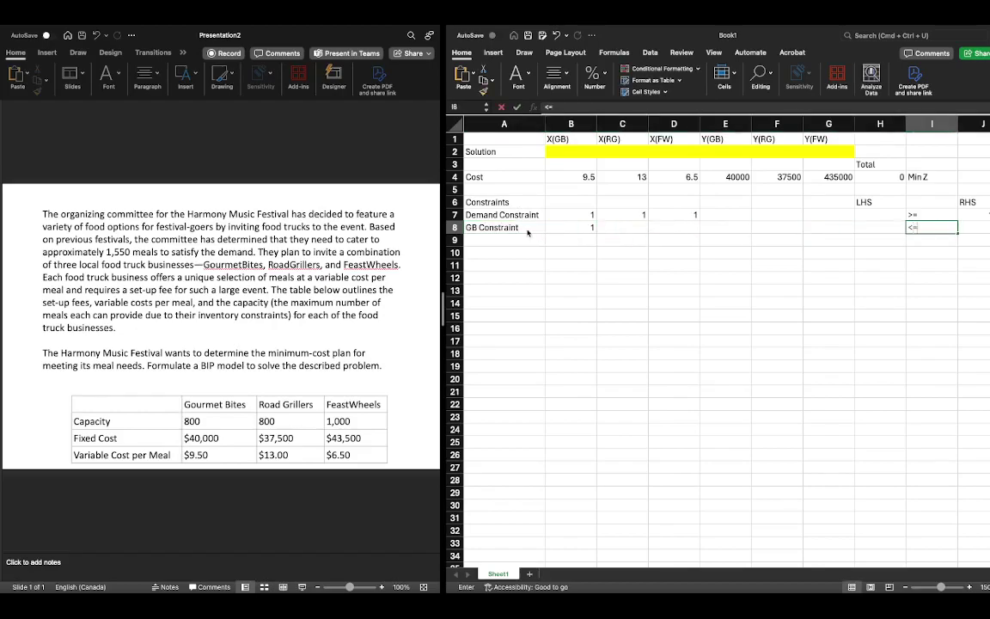
key("Tab")
key("Left")
key("Down")
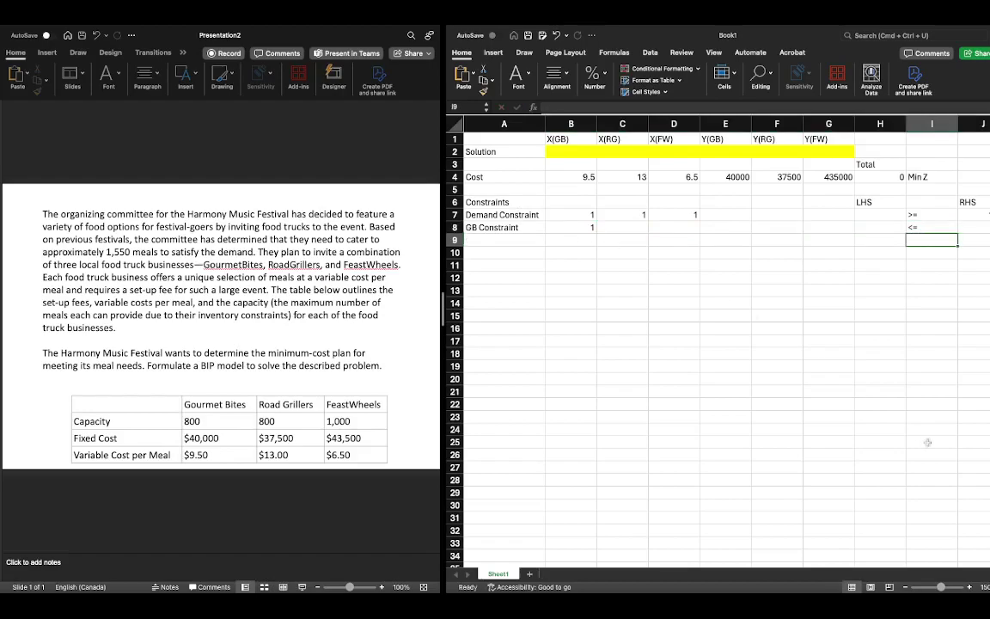
- Enter the label RG Constraint in A9 and the coefficient 1 under X(RG) in C9
left_click(904, 584)
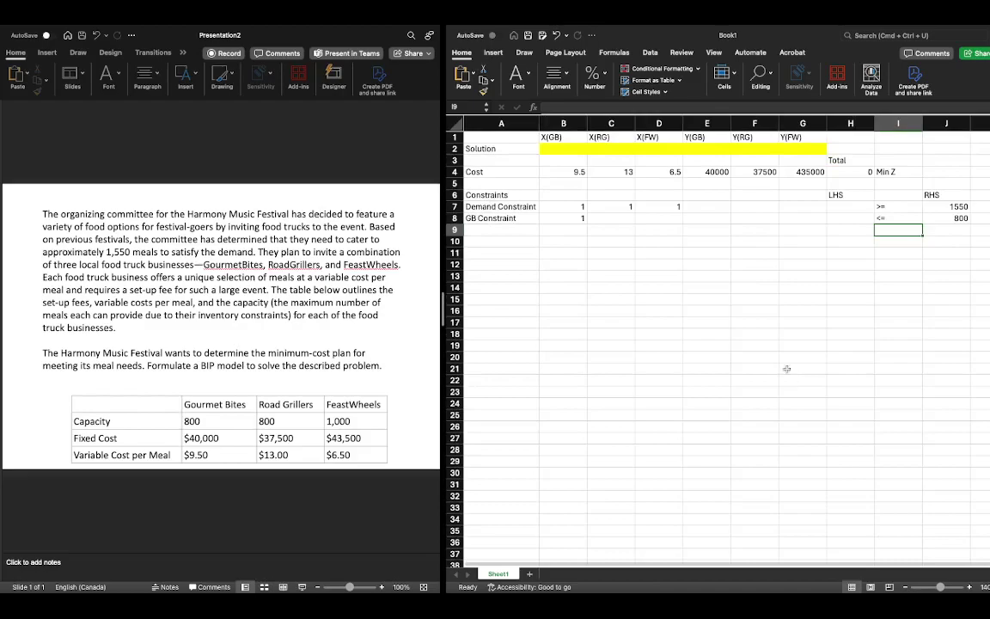
left_click(492, 232)
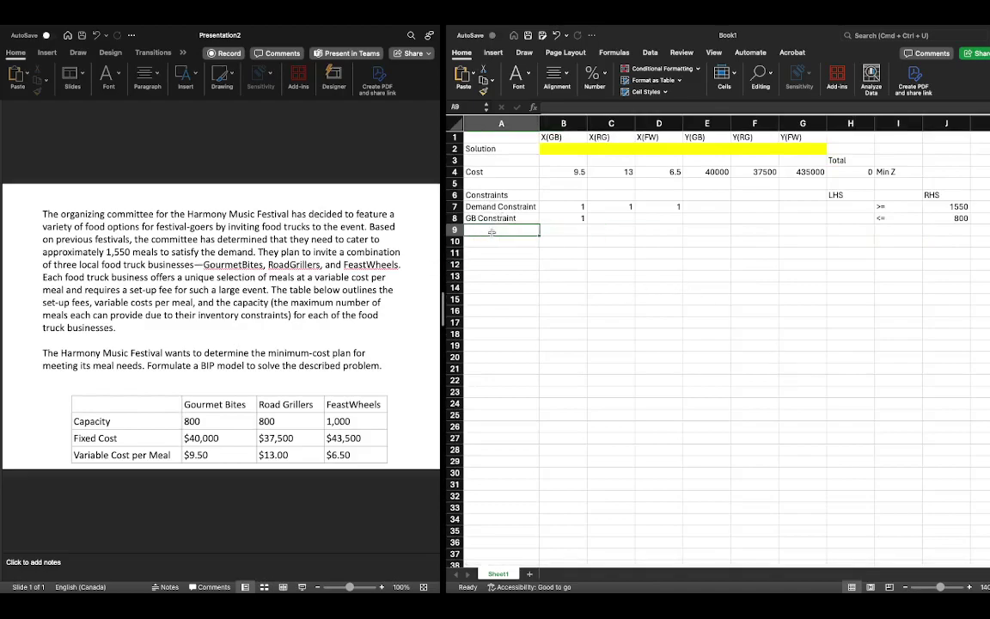
type("RG Constraint")
key("Tab")
key("Tab")
type("1")
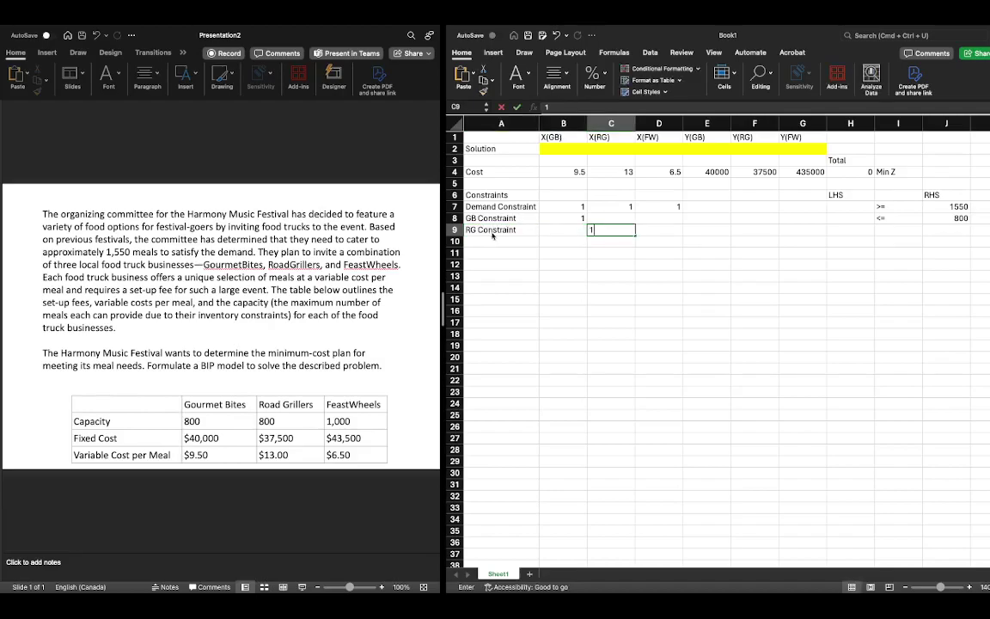
- Enter the sign <= in I9 and the capacity 800 in J9 for the RG constraint
key("Tab")
key("Tab")
key("Tab")
key("Tab")
key("Tab")
key("Tab")
type("<=")
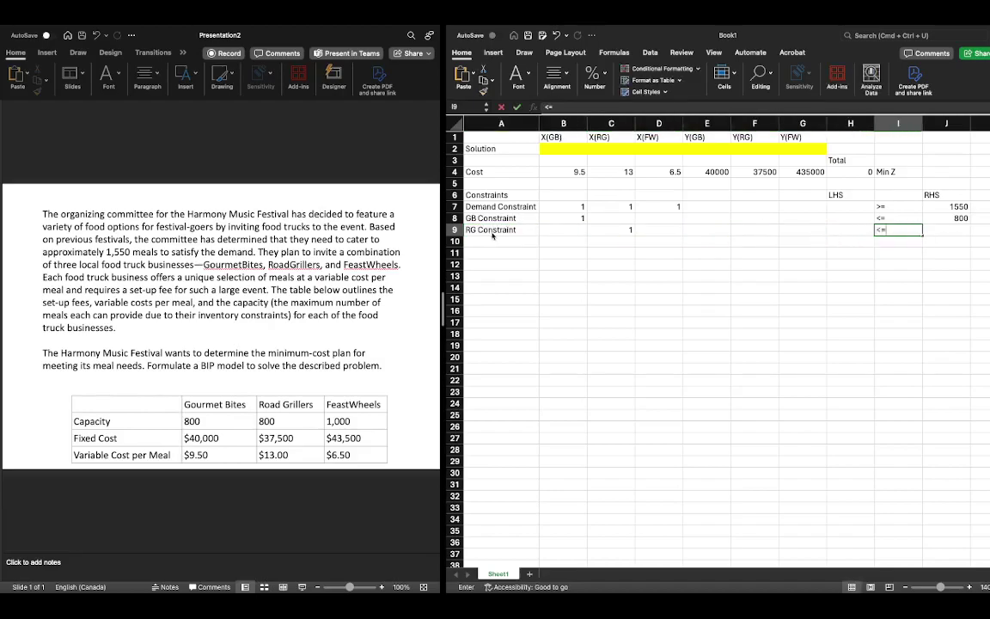
key("Tab")
type("800")
key("Return")
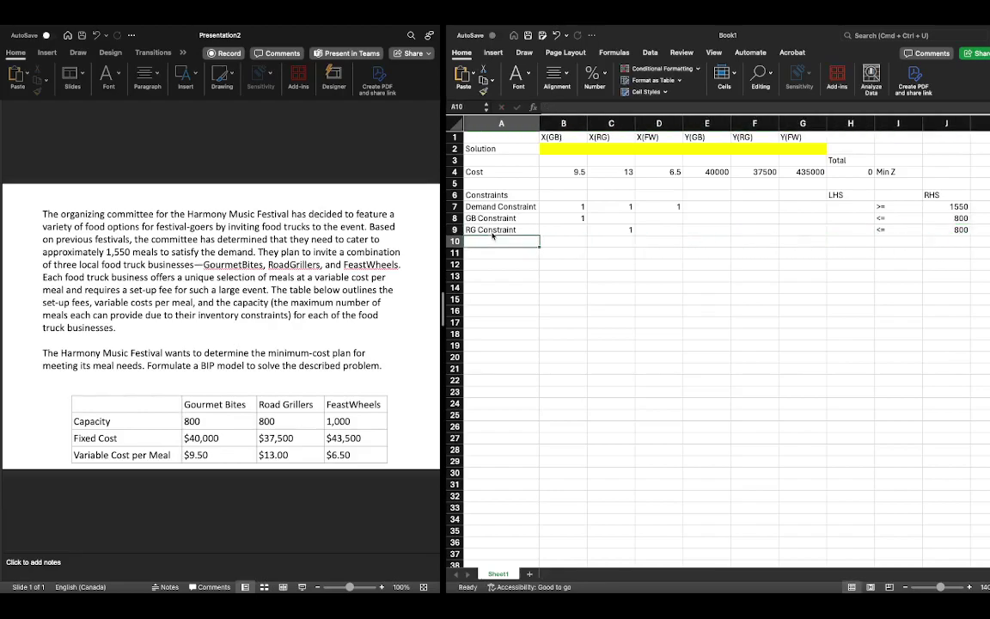
- Enter the label FW Constraint in A10 and the coefficient 1 under X(FW) in D10
type("FW Constraint")
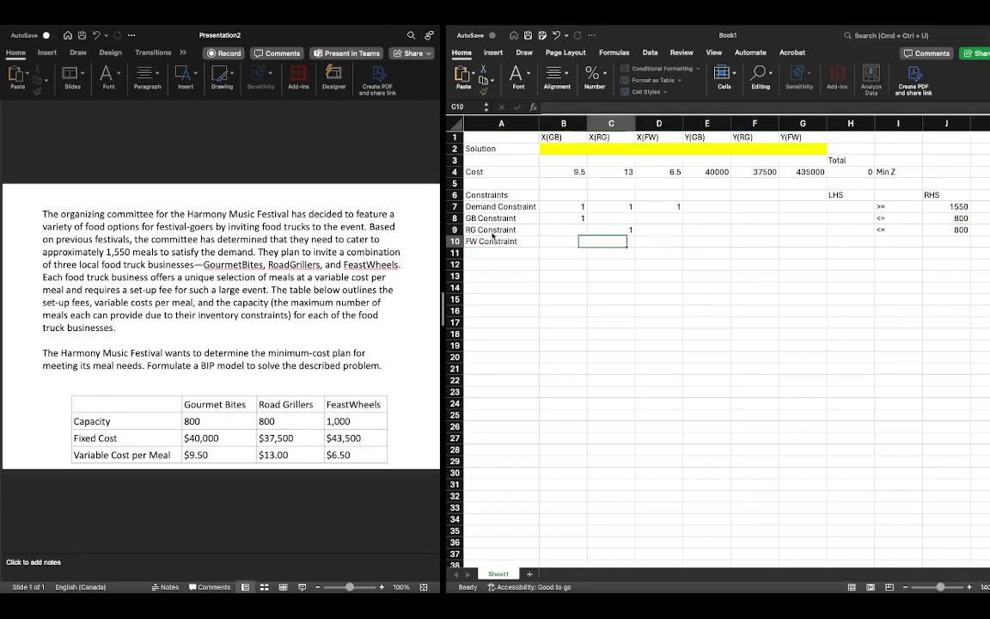
key("Right")
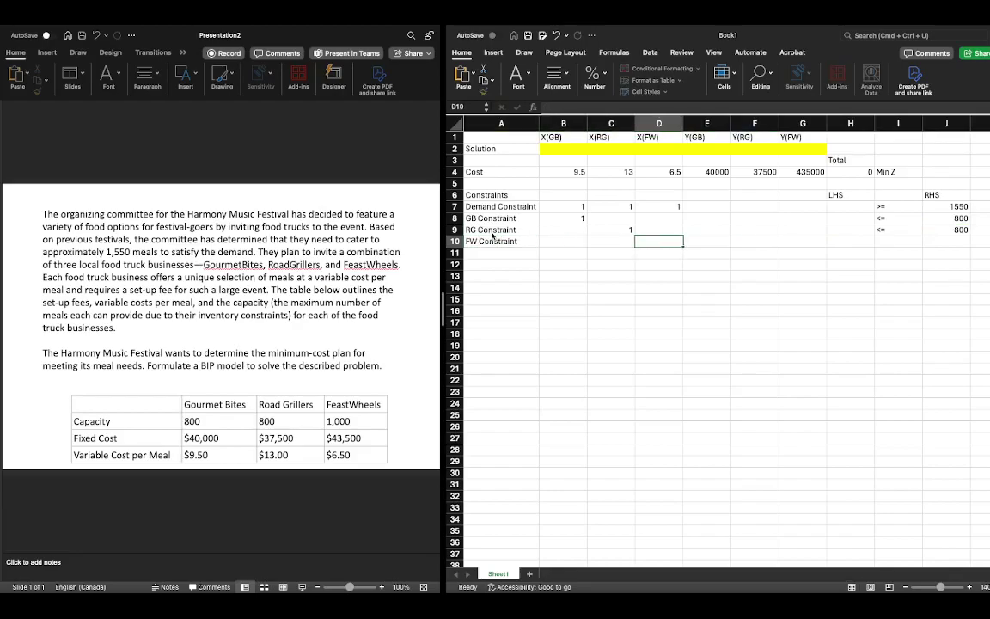
type("1")
- Enter the sign <= in I10 and the capacity 1000 in J10 for the FW constraint
key("Right")
key("Right")
key("Right")
key("Right")
key("Right")
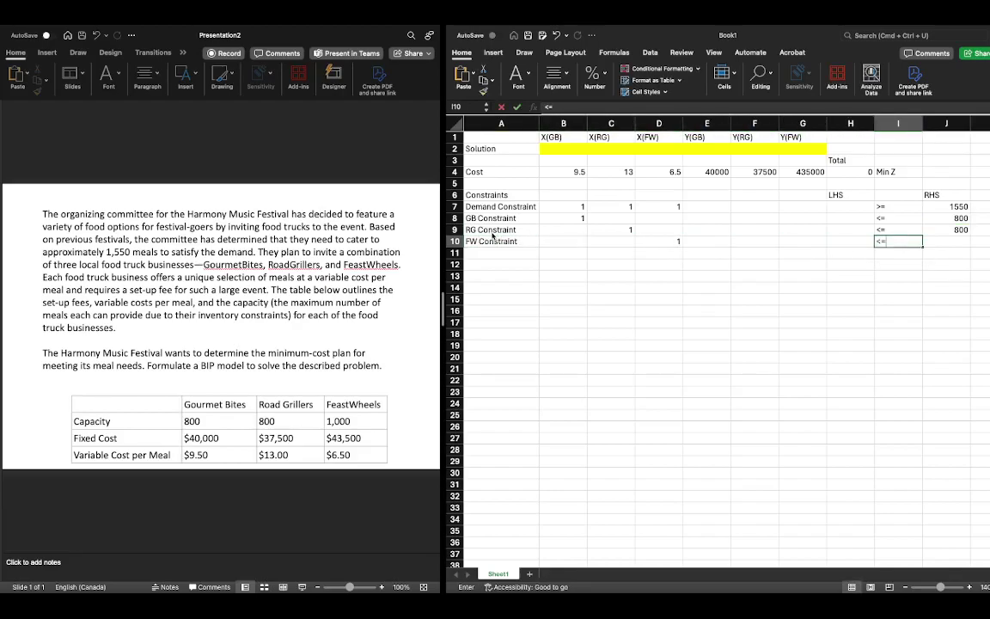
type("<=")
key("Right")
type("1000")
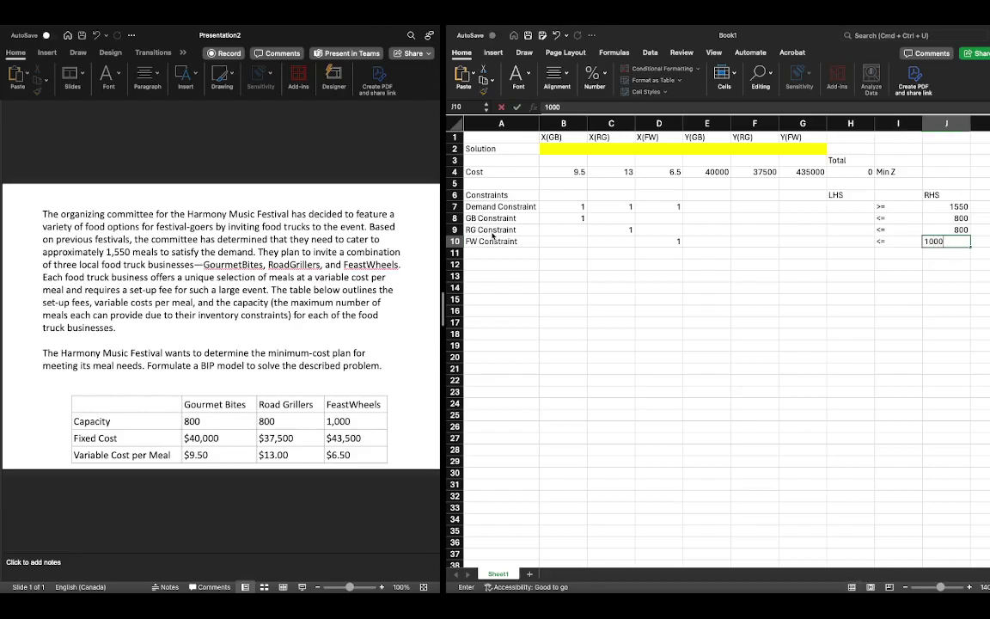
key("Return")
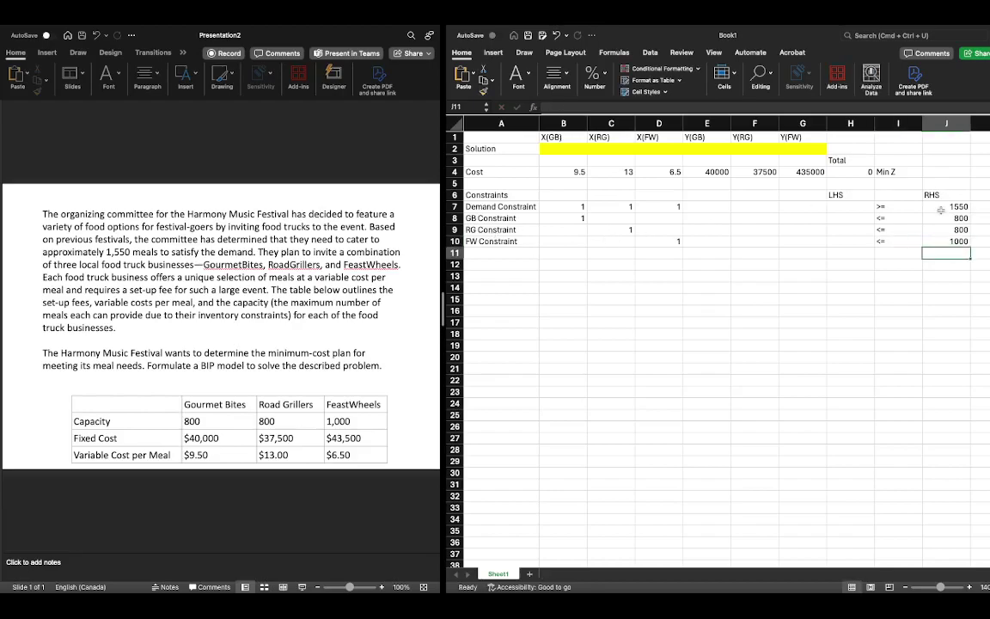
- Replace the GB capacity in J8 with the formula =800*E2, linking it to the Y(GB) solution cell
left_click(940, 220)
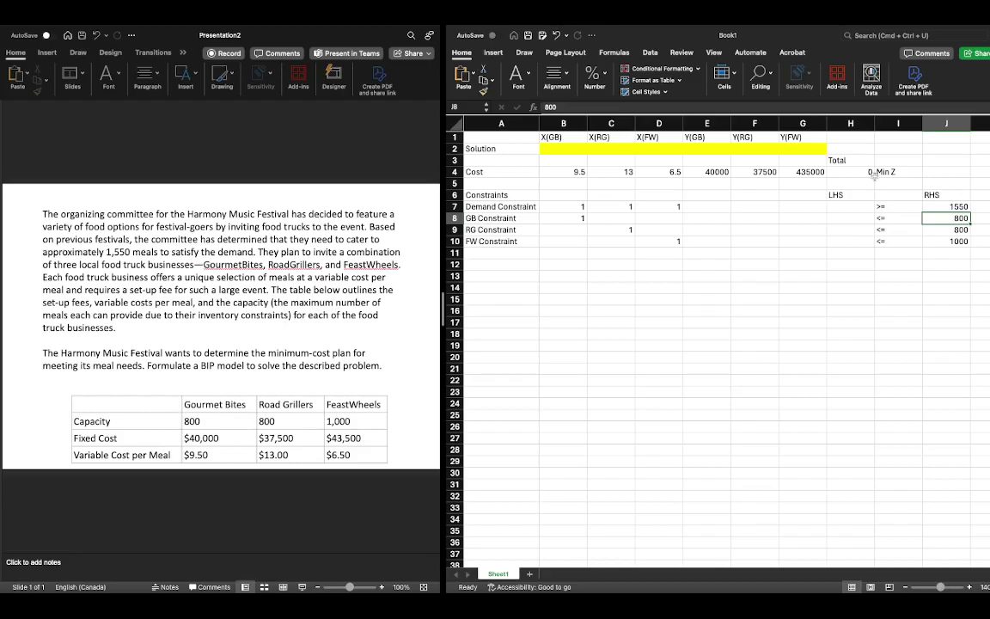
type("=800")
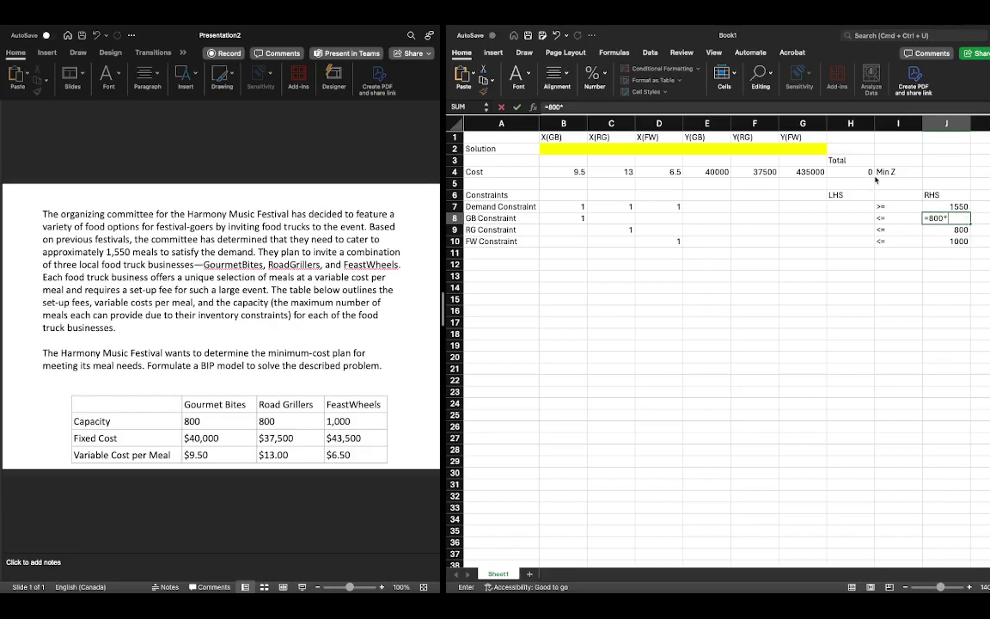
left_click(712, 146)
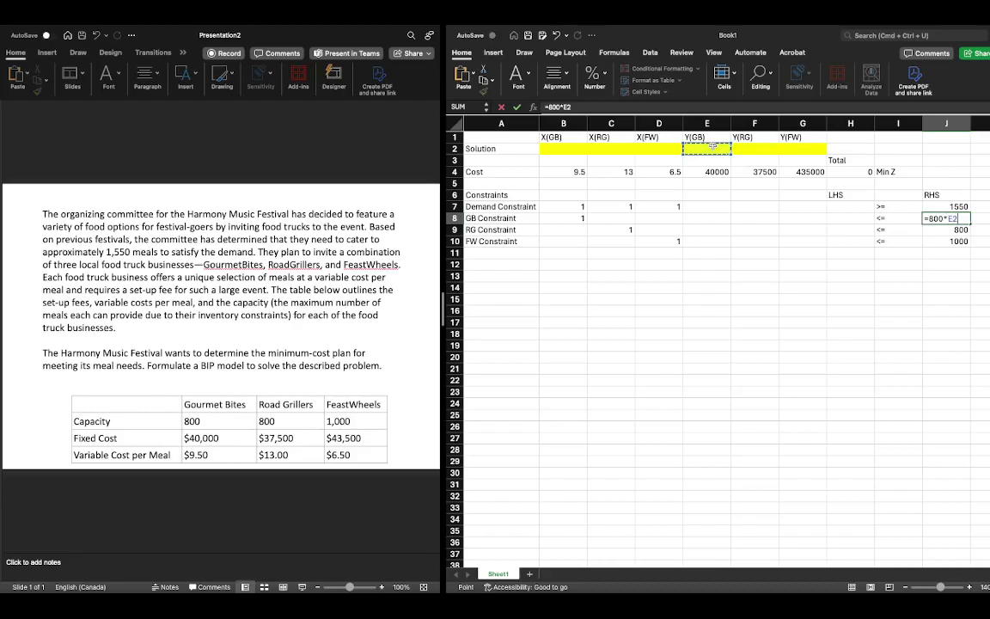
key("Return")
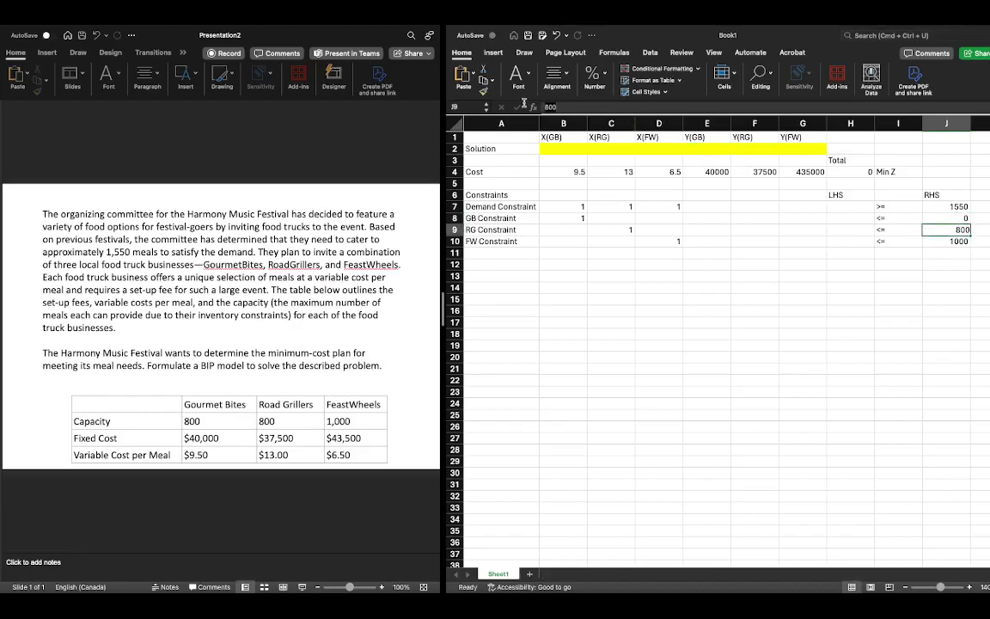
- Replace the RG capacity in J9 with the formula =800*F2, linking it to the Y(RG) solution cell
key("ctrl+u")
key("BackSpace")
key("BackSpace")
key("BackSpace")
type("=800*")
left_click(760, 144)
key("Return")
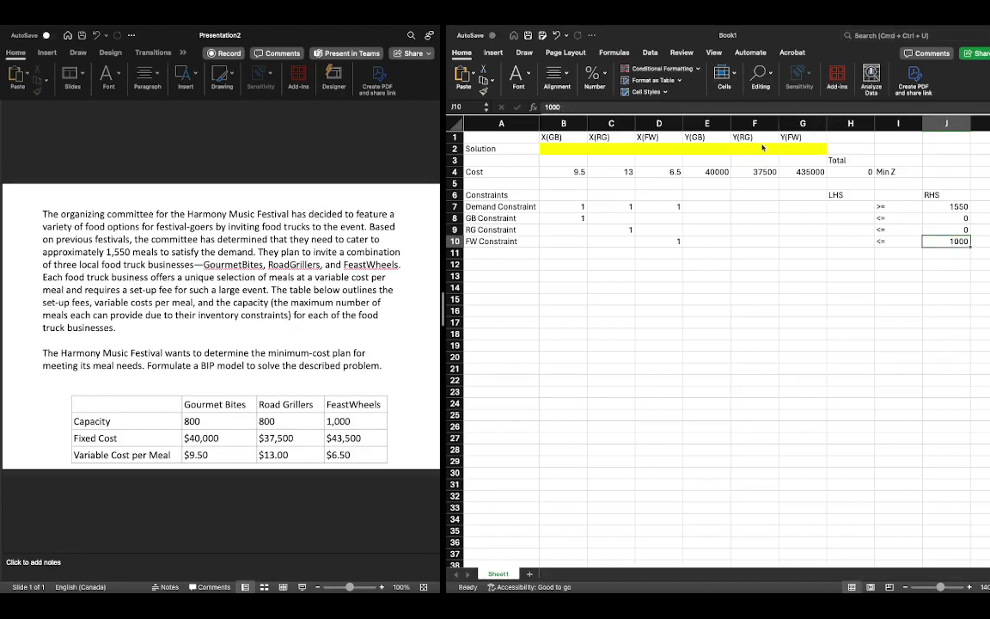
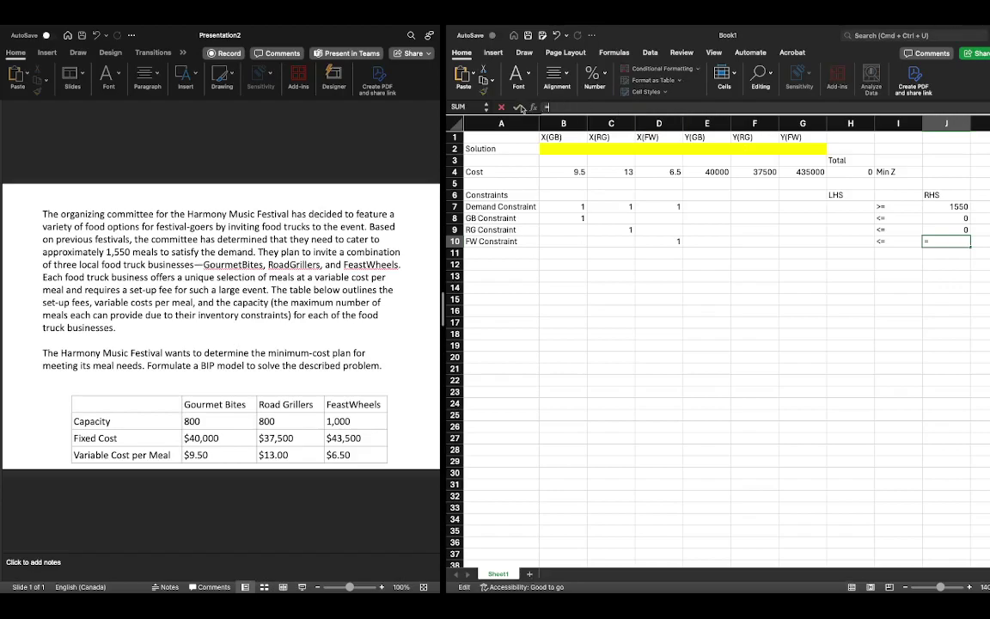
- Replace the FW capacity in J10 with the formula =1000*G2, linking it to the Y(FW) solution cell, and inspect it
type("0*")
left_click(798, 149)
key("Return")
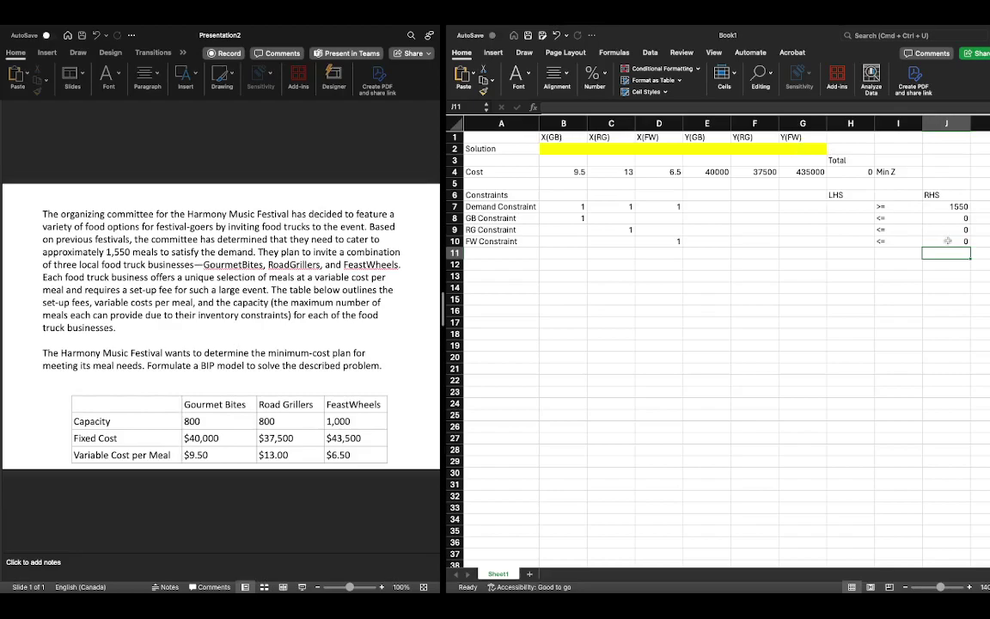
scroll(947, 241, "right", 1)
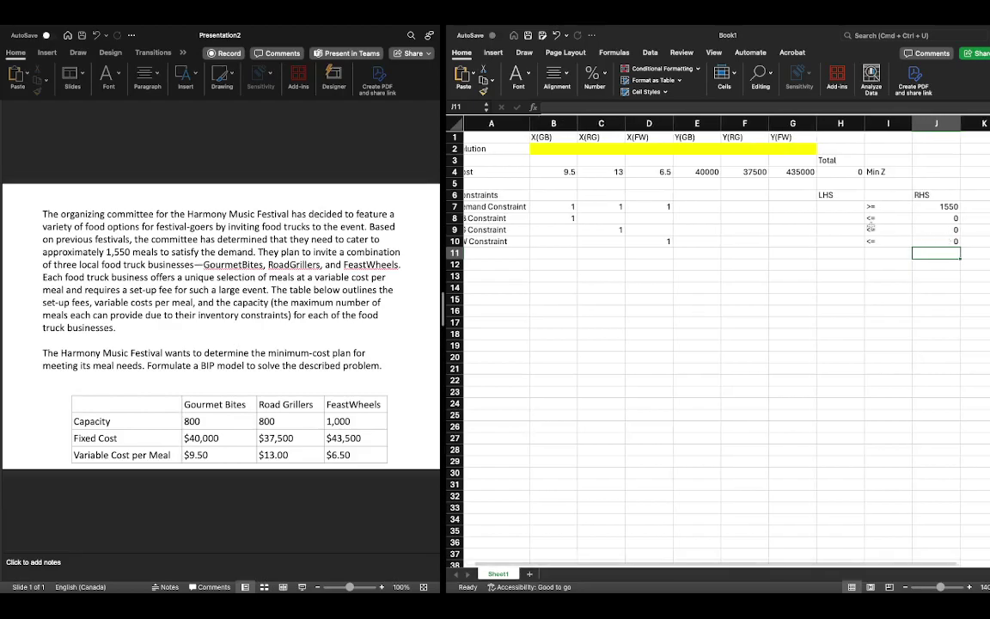
left_click(937, 241)
double_click(936, 241)
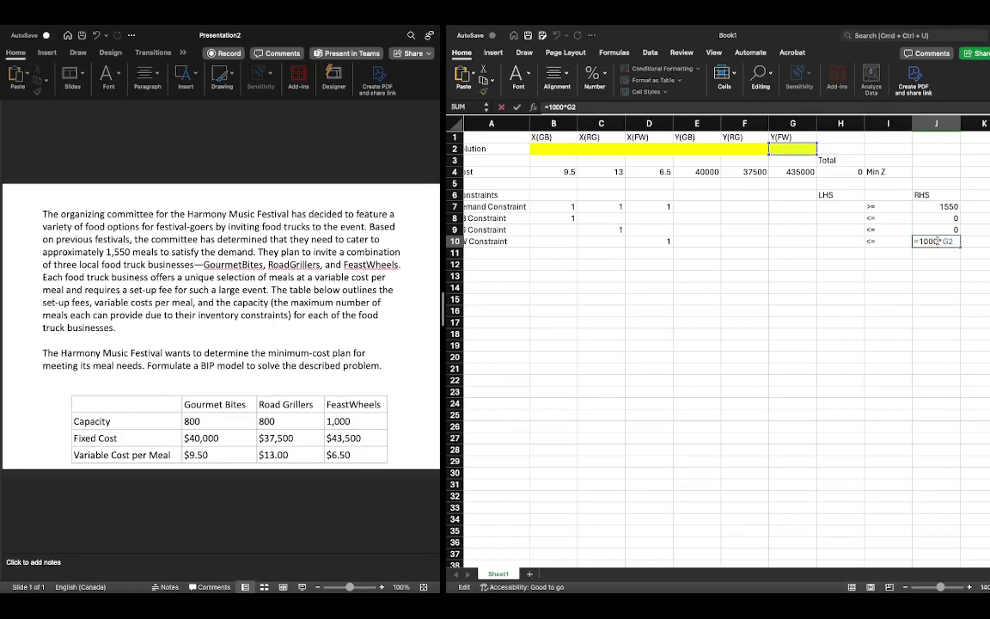
scroll(930, 248, "left", 1)
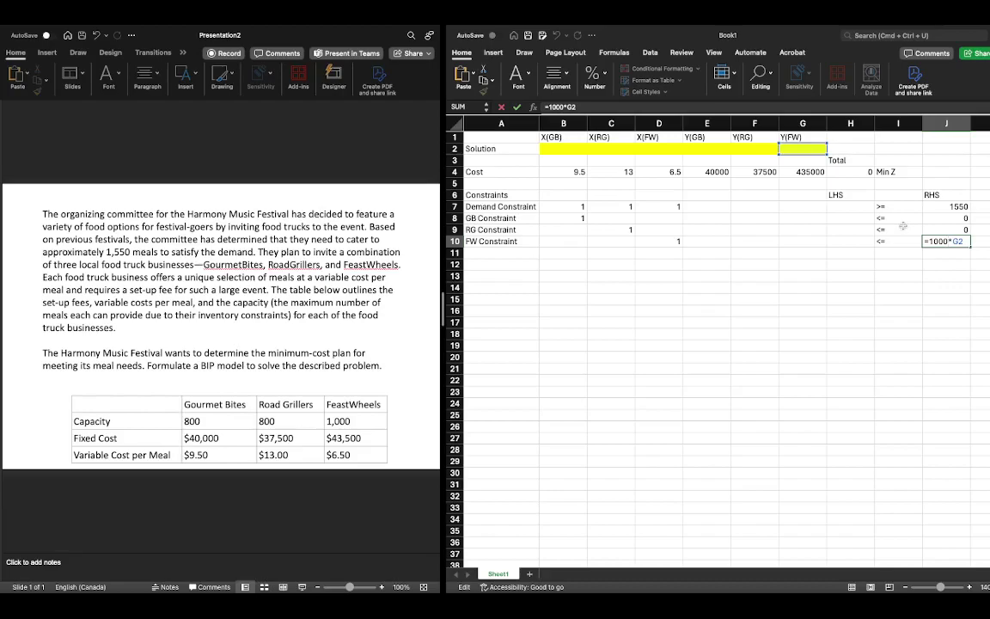
- Enter =SUMPRODUCT(B7:G7,B$2:G$2) in H7 as the left-hand side of the demand constraint
left_click(851, 208)
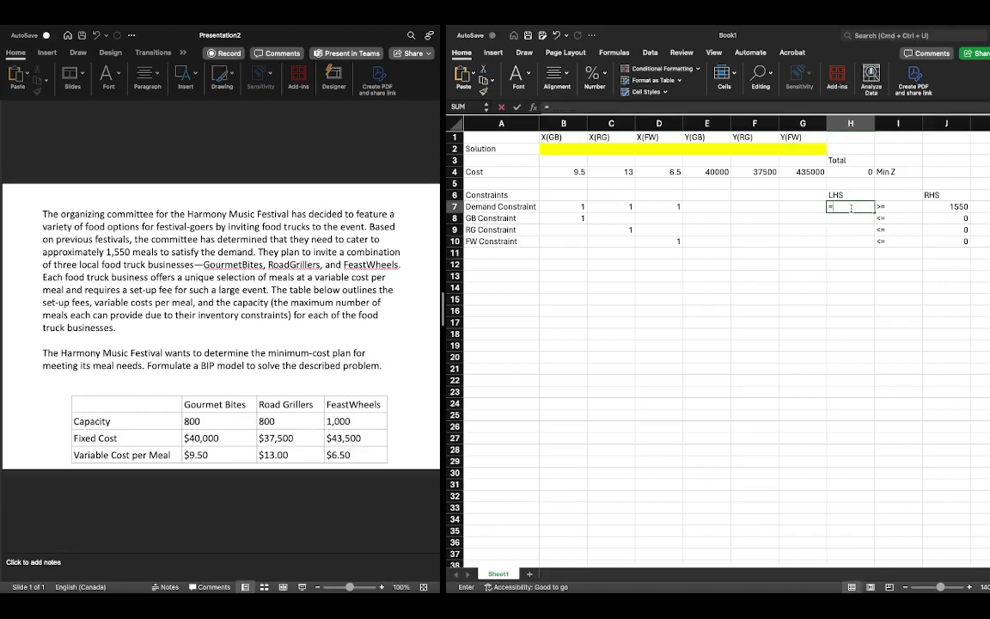
type("=sumpr")
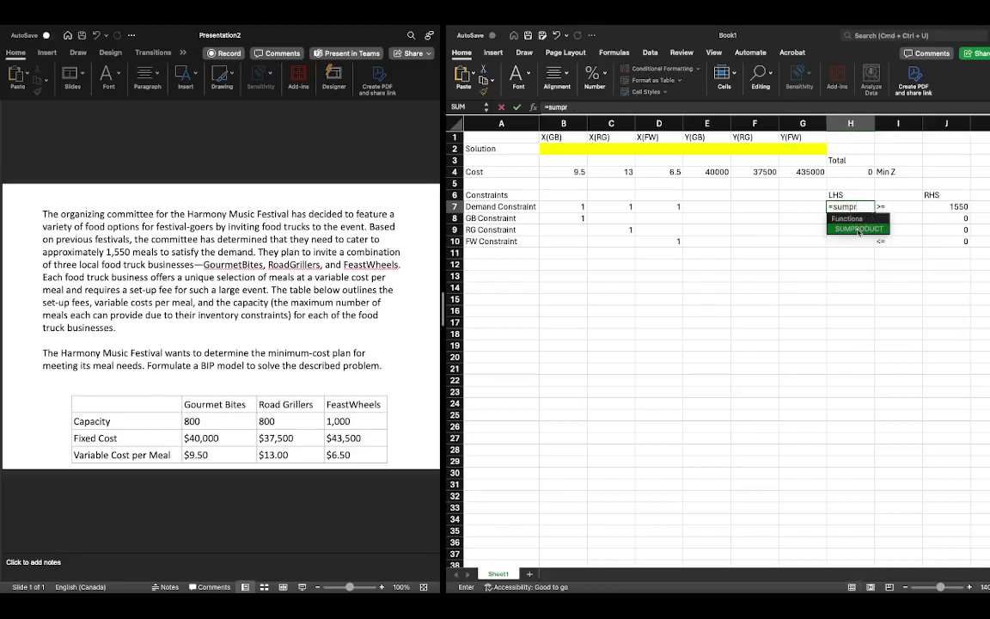
double_click(859, 230)
left_click_drag(610, 206, 680, 205)
left_click_drag(565, 206, 795, 206)
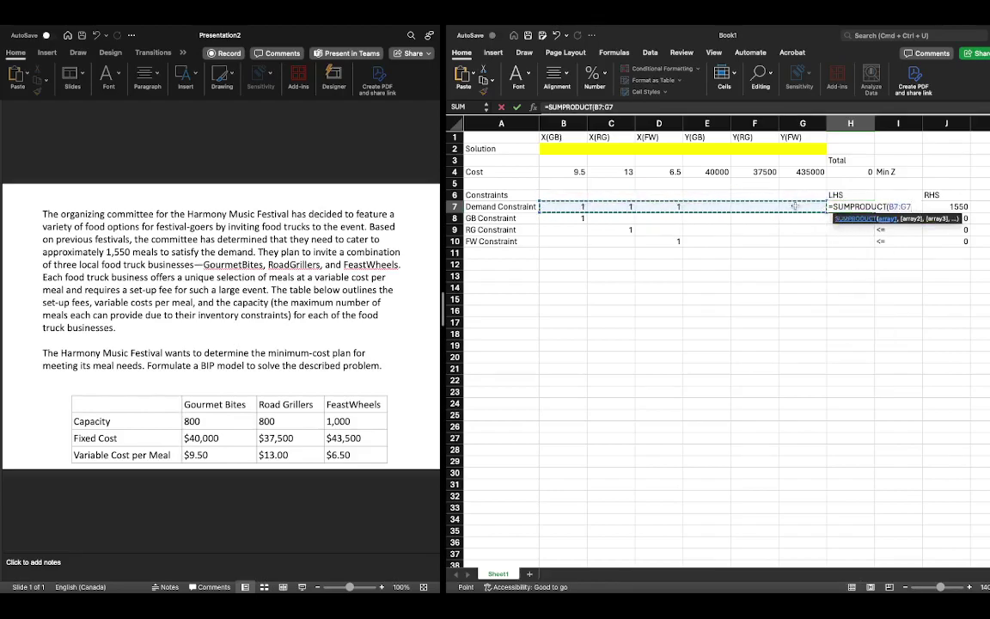
type(",")
left_click_drag(550, 148, 799, 152)
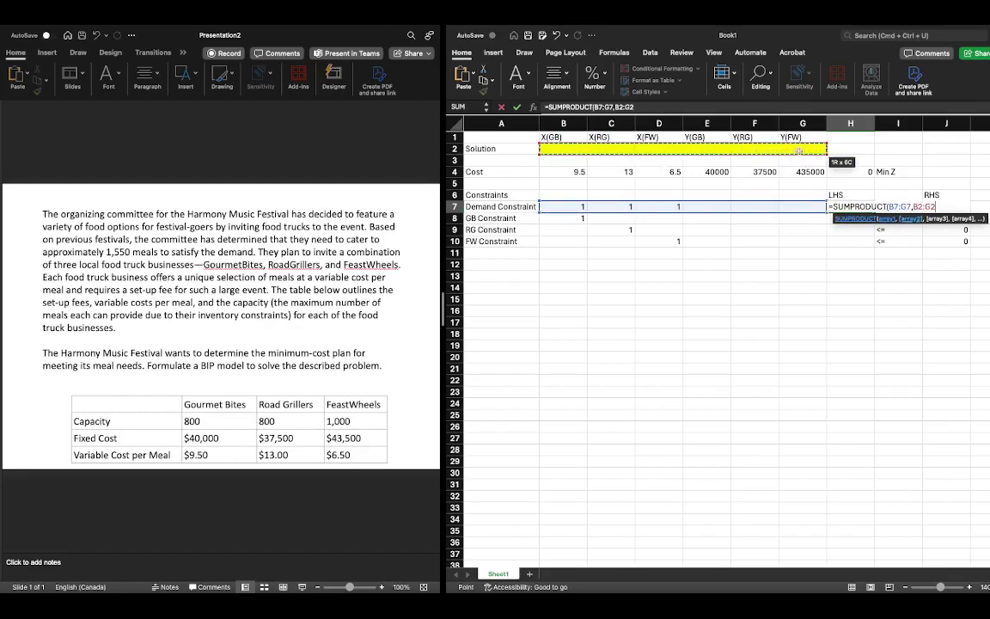
left_click(620, 108)
type("$")
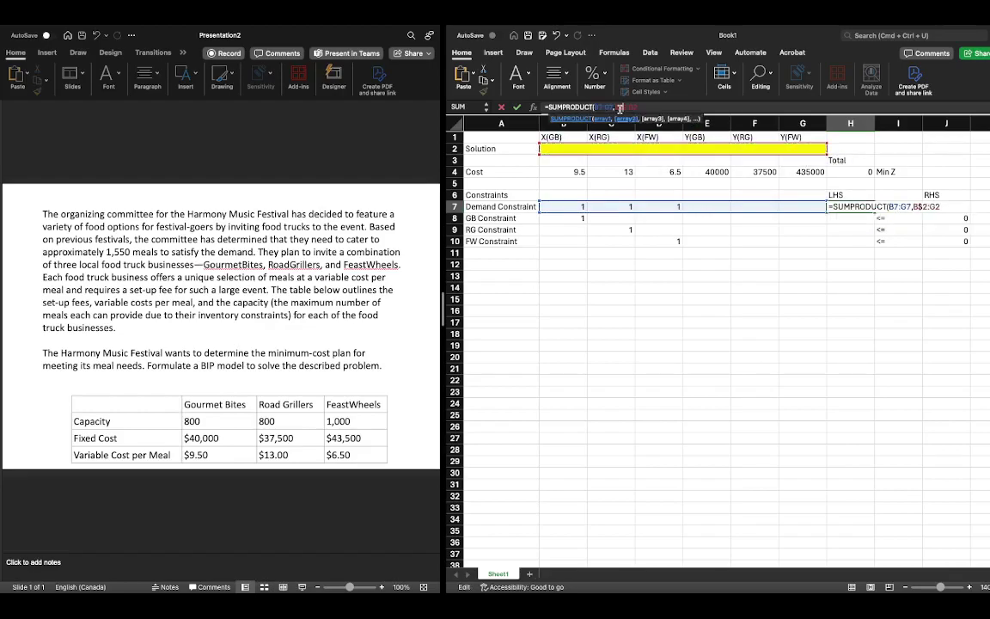
left_click(632, 107)
type("$2)")
key("Return")
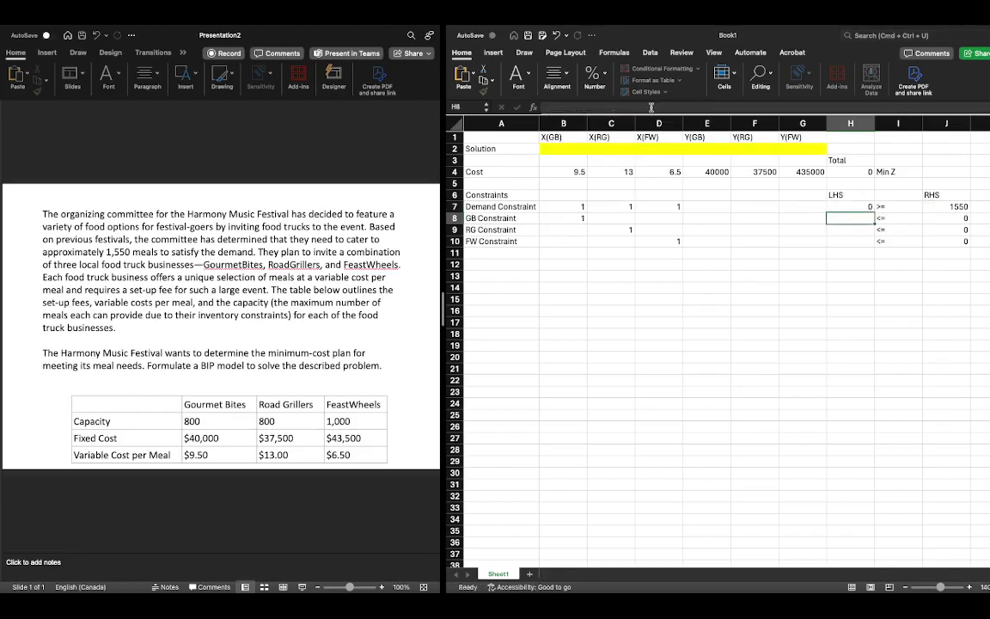
- Fill the SUMPRODUCT formula from H7 down to H10 for the GB, RG and FW constraints
left_click(872, 207)
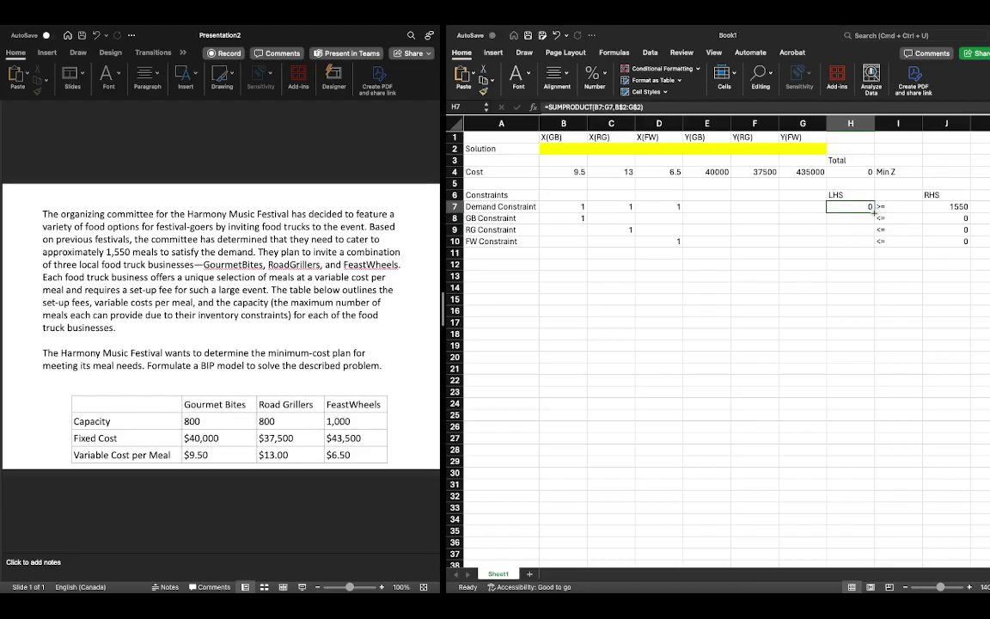
double_click(874, 211)
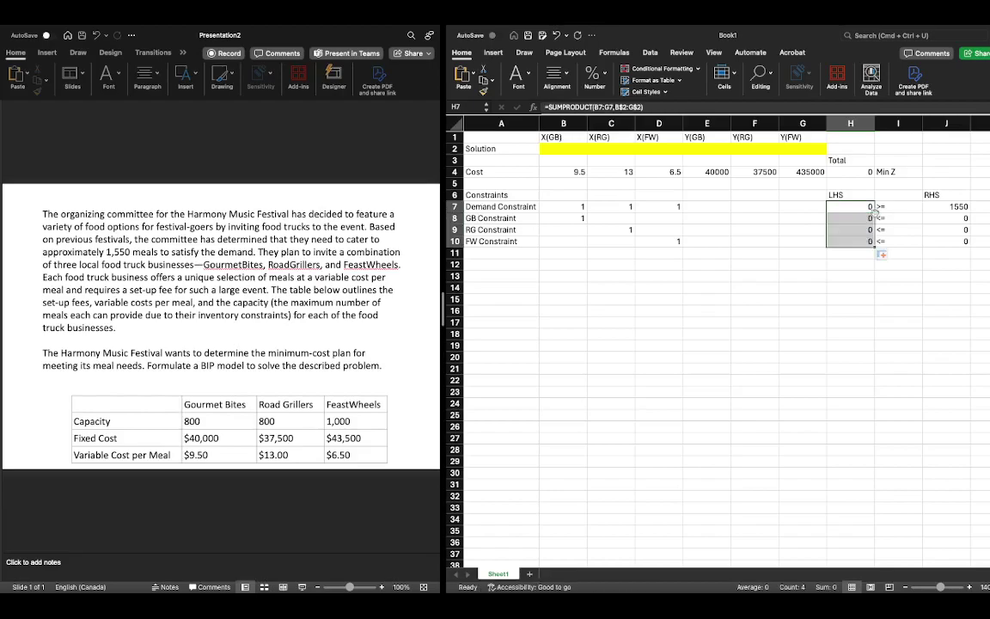
left_click(760, 239)
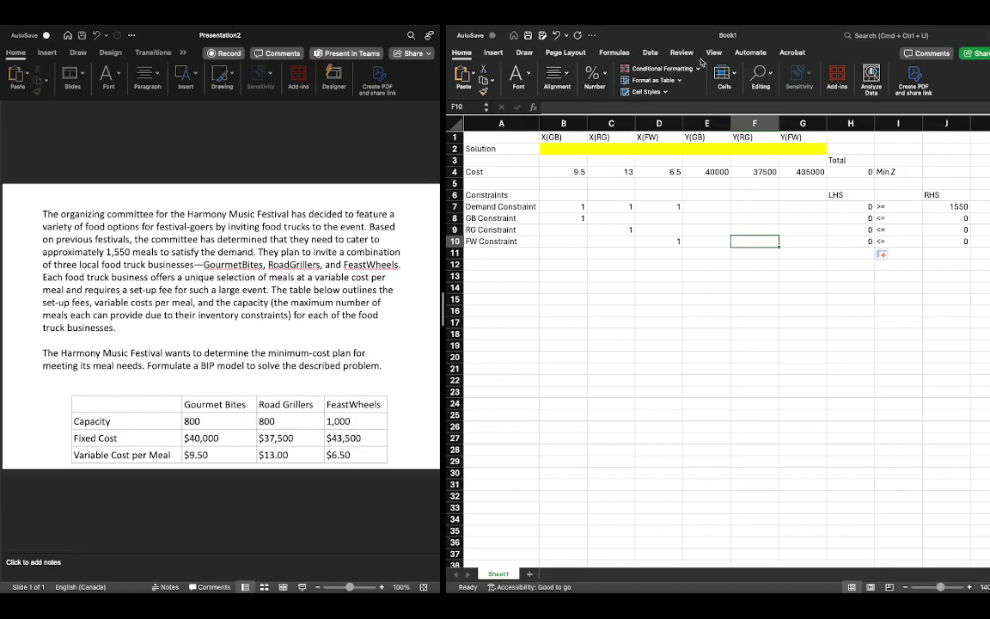
- Take the workbook out of the full-screen split view and open the Solver, placing its dialog below the model
left_click(650, 52)
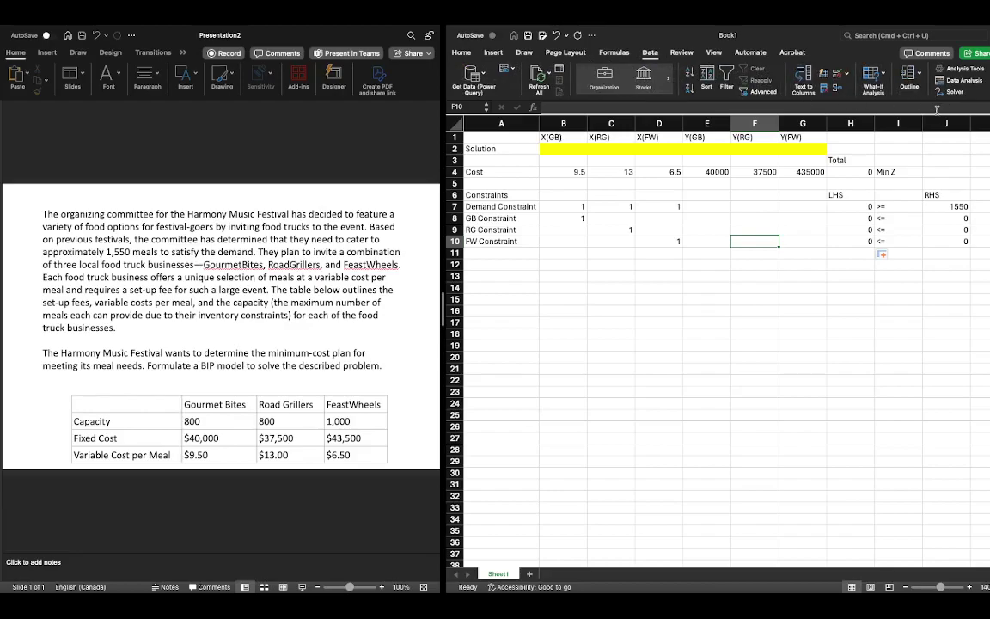
key("ctrl+super+f")
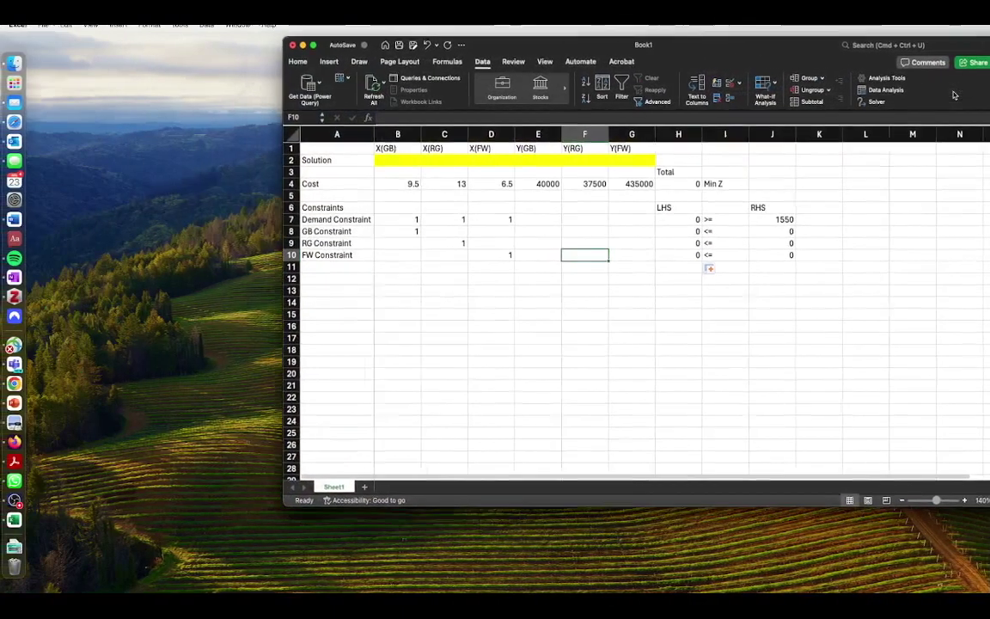
left_click(950, 101)
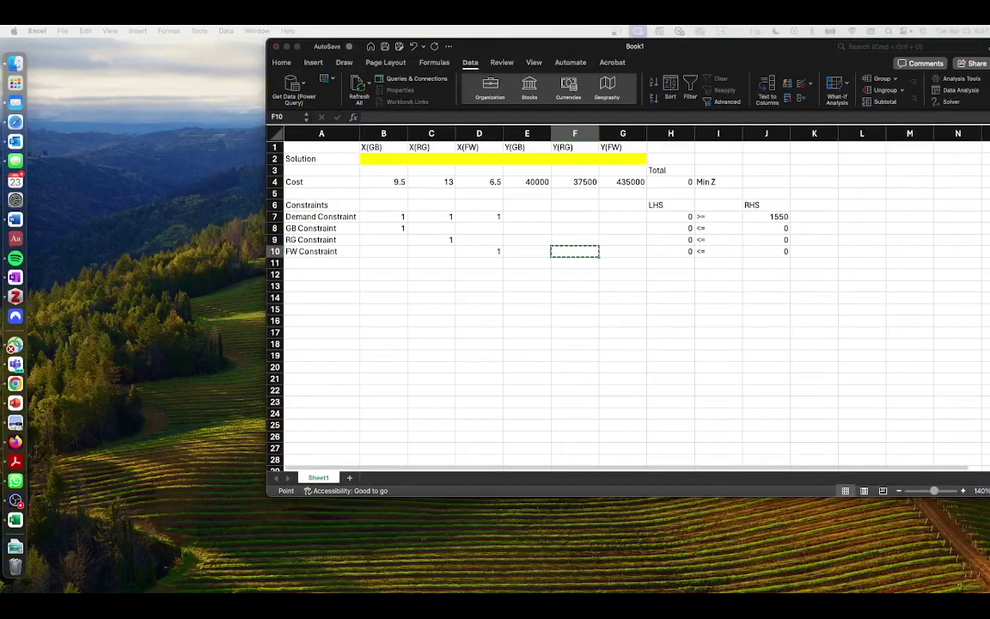
left_click_drag(925, 147, 634, 296)
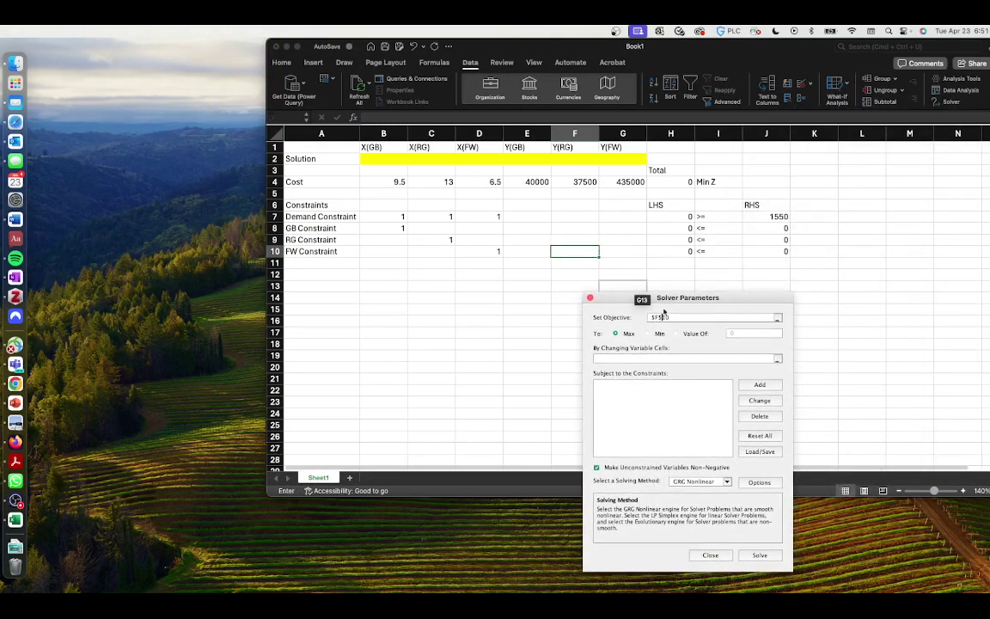
- Try to set the total cost cell H4 as the Solver objective, choose Min, and set the changing variable cells to B2:G2
left_click(675, 180)
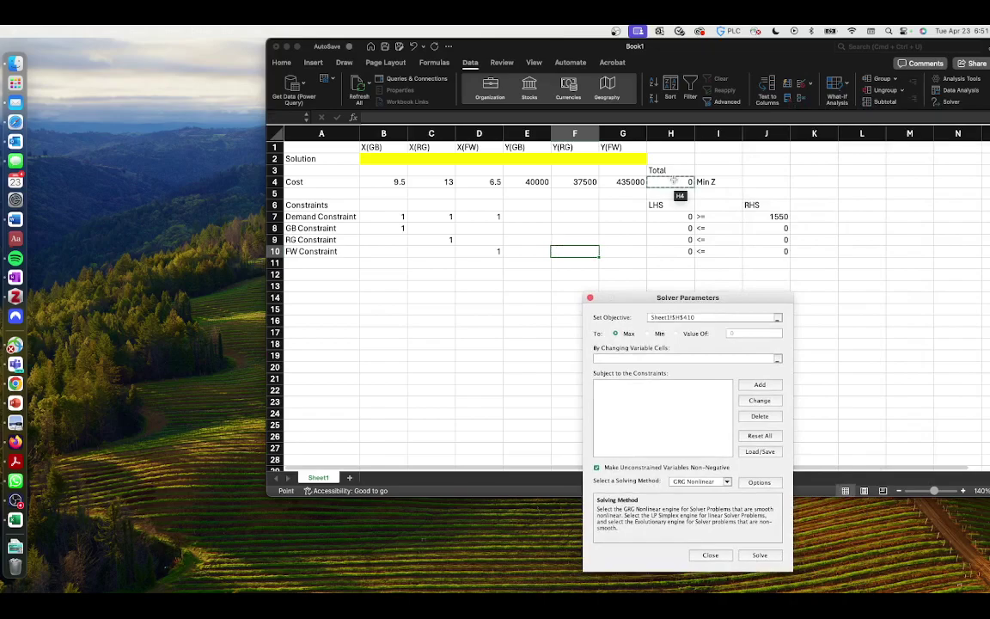
left_click(648, 334)
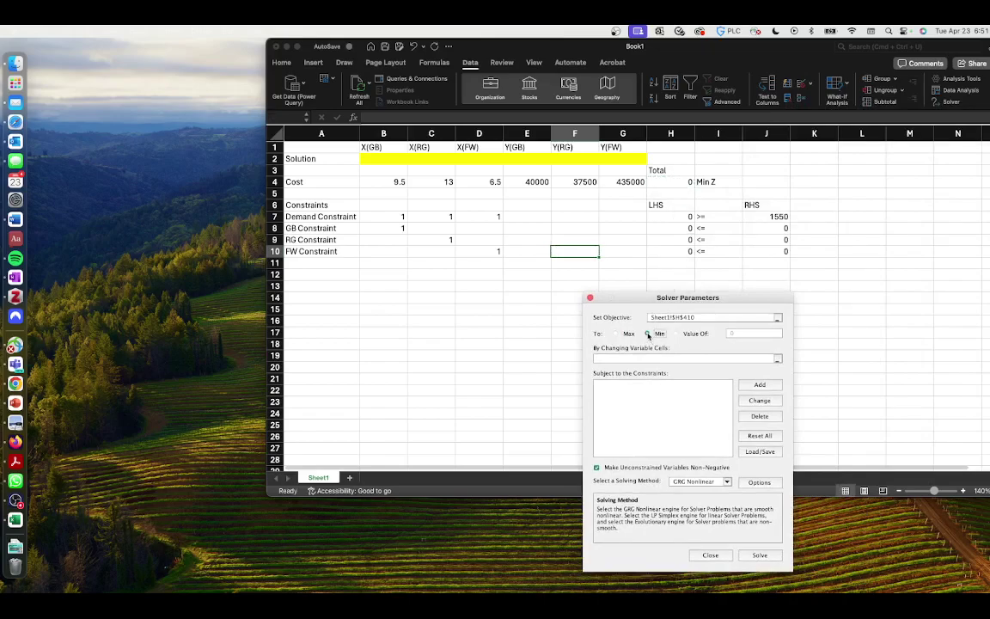
left_click(655, 358)
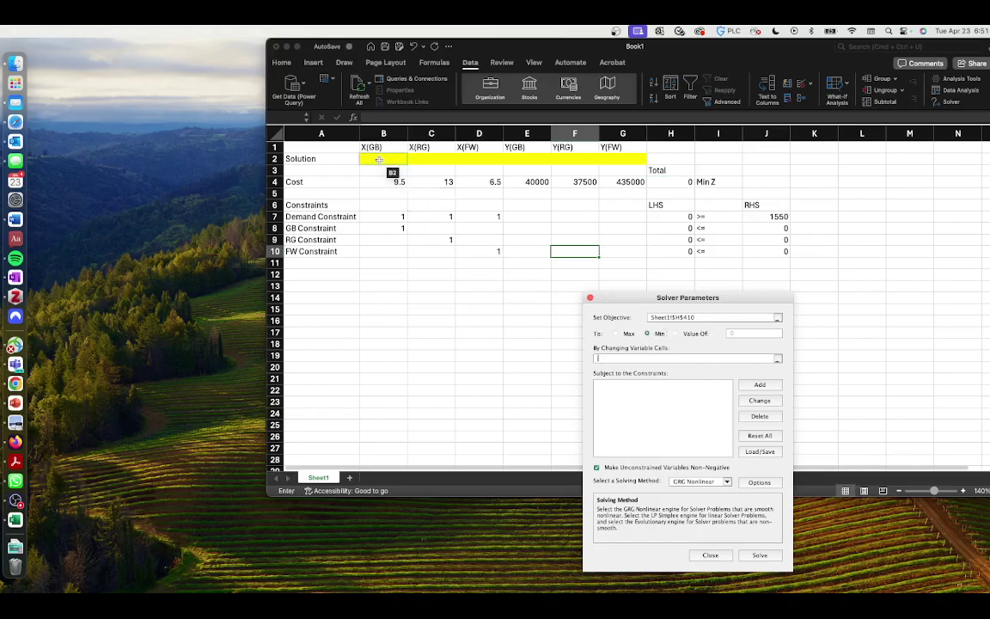
left_click_drag(373, 159, 615, 164)
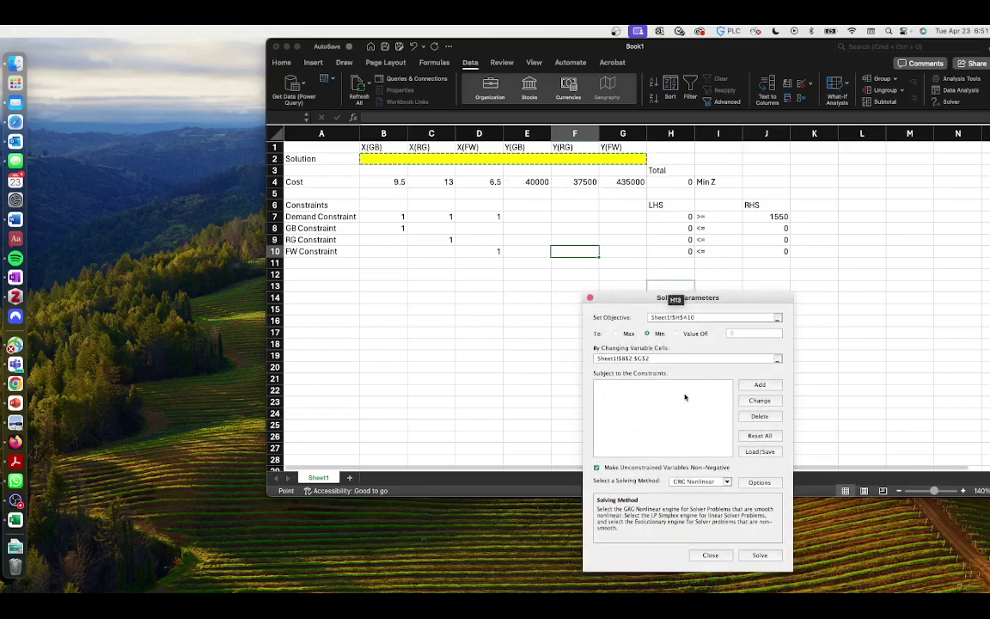
- Add the demand constraint $H$7 >= $J$7 to the Solver model
left_click(760, 386)
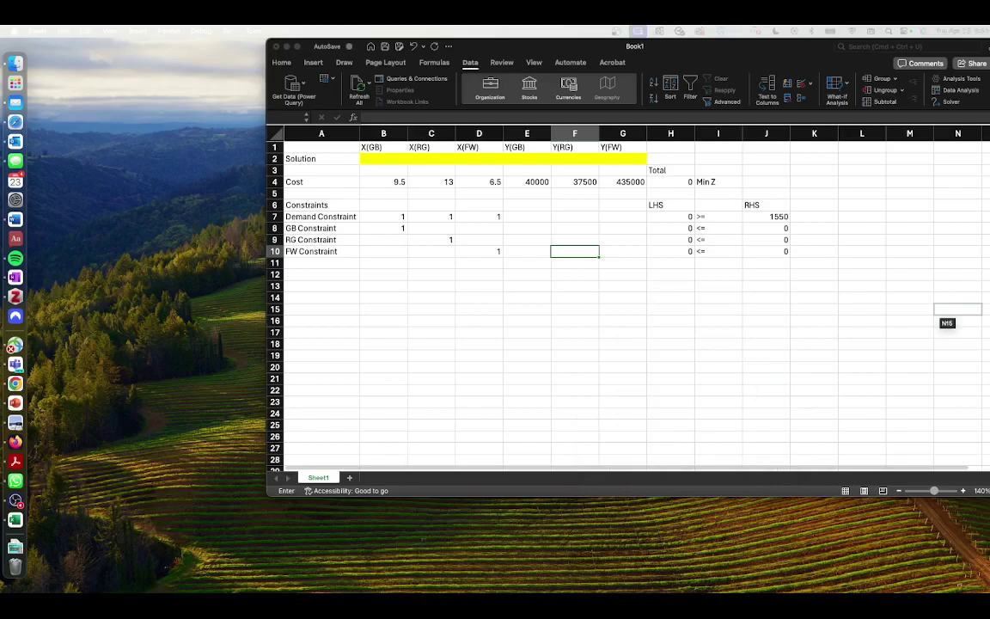
left_click(674, 217)
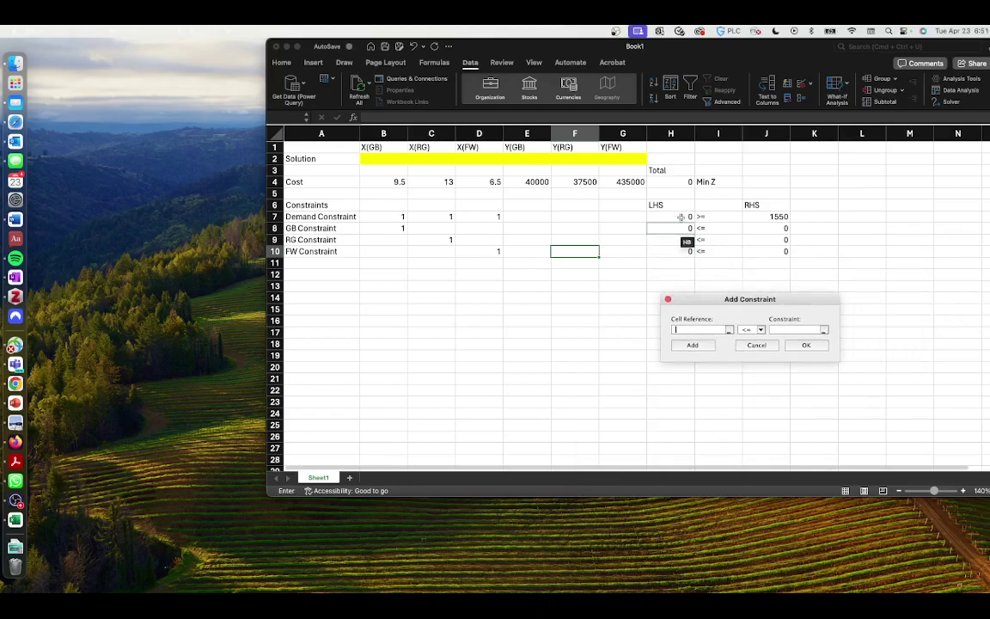
left_click(750, 329)
left_click(756, 354)
left_click(769, 216)
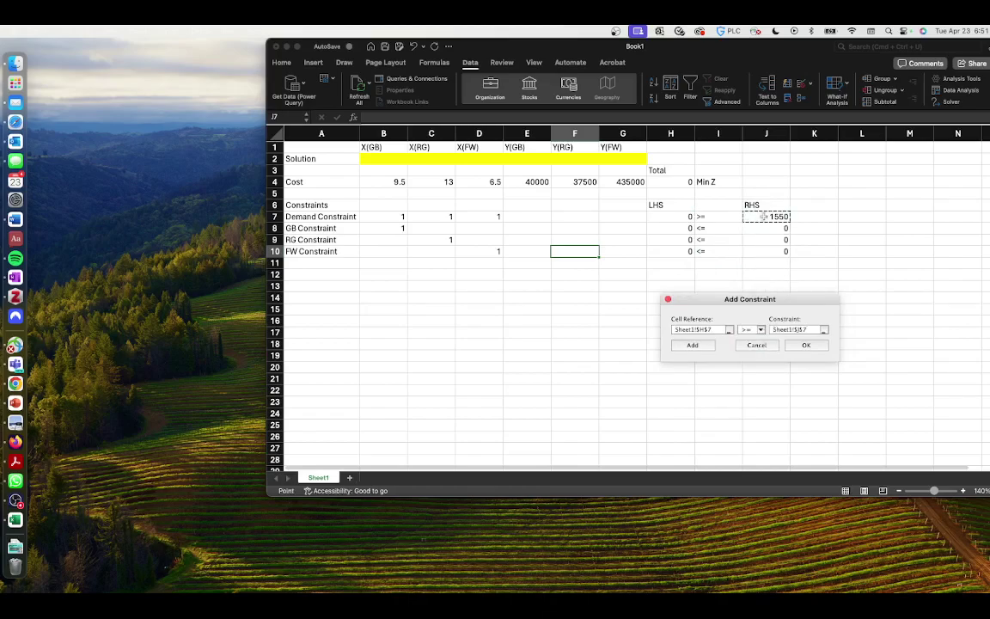
left_click(811, 345)
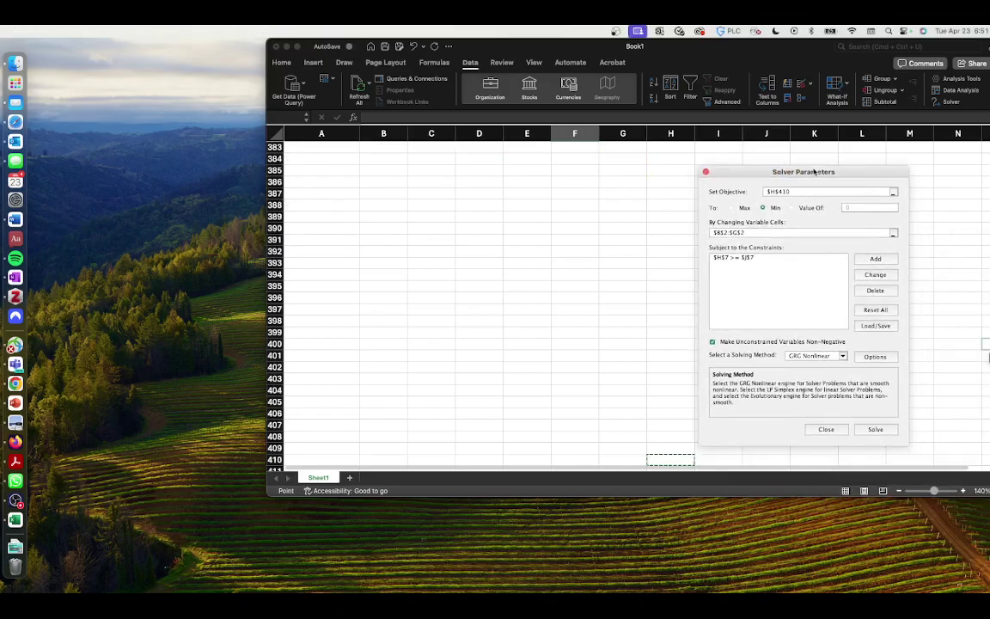
scroll(581, 275, "up", 20)
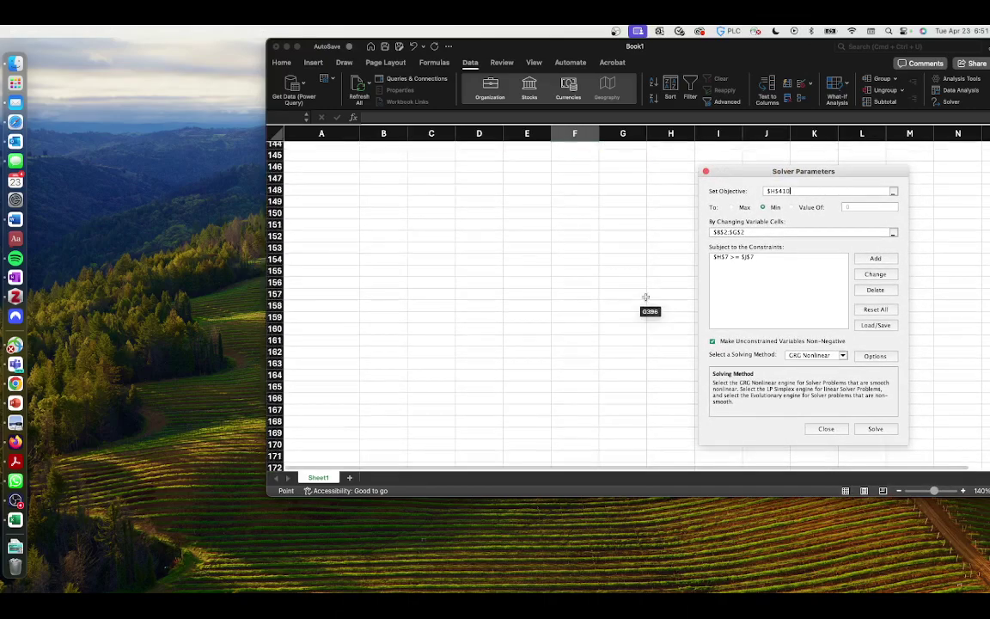
left_click(855, 258)
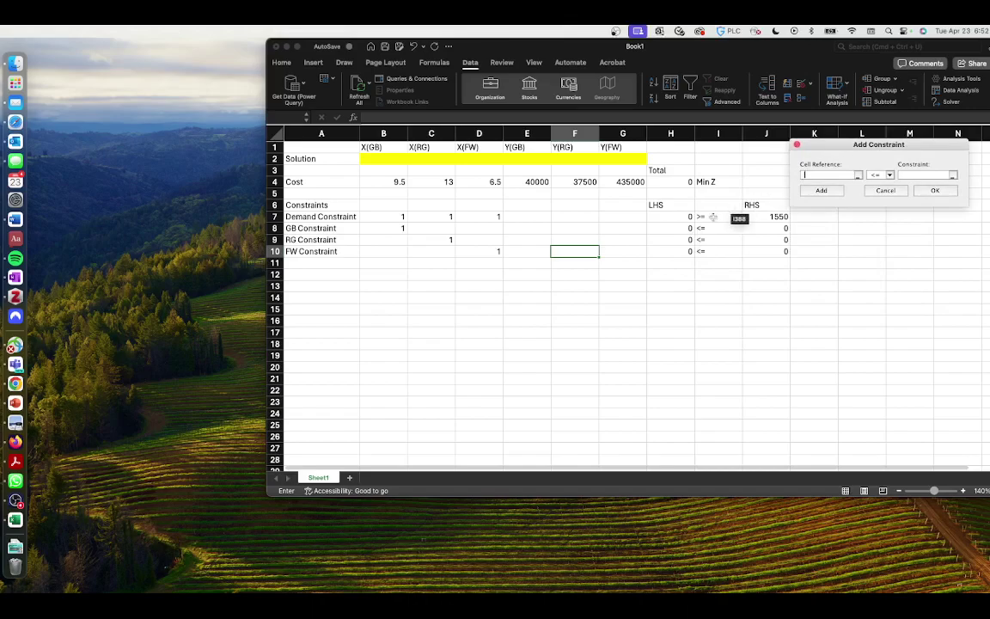
left_click_drag(689, 216, 688, 241)
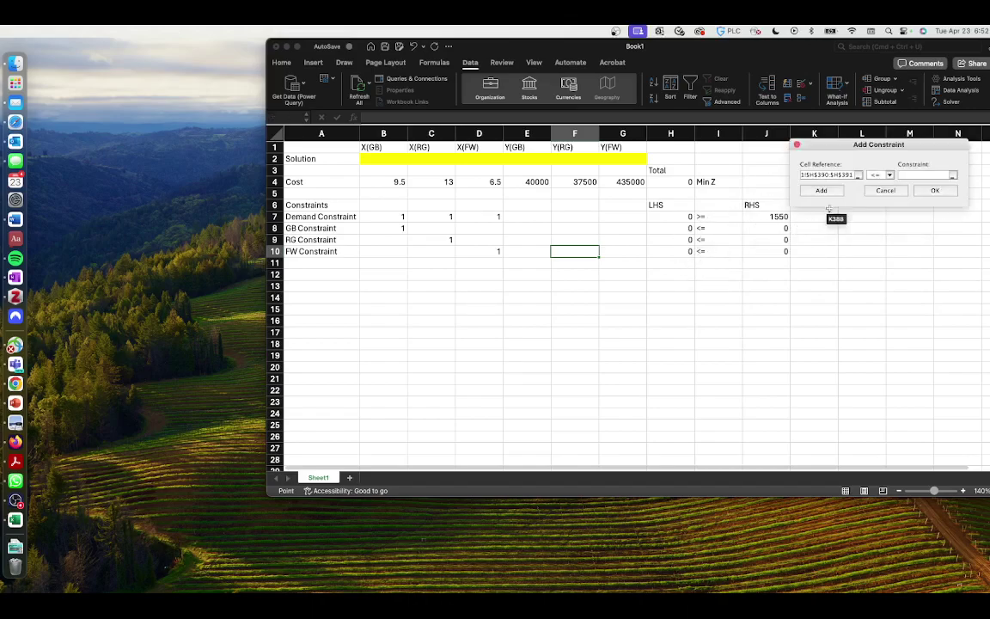
left_click(835, 172)
left_click(872, 191)
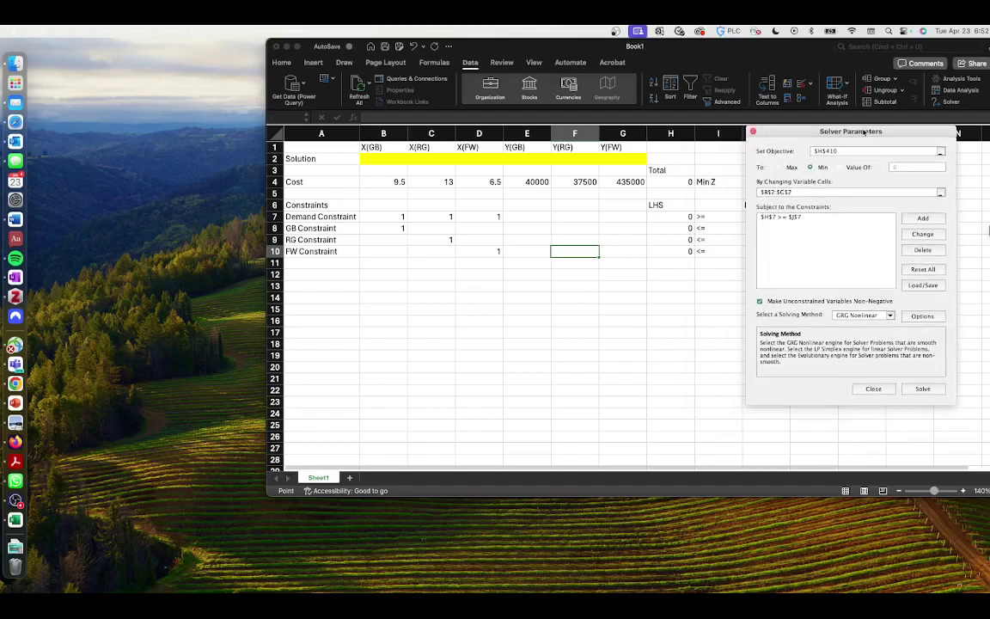
left_click(917, 219)
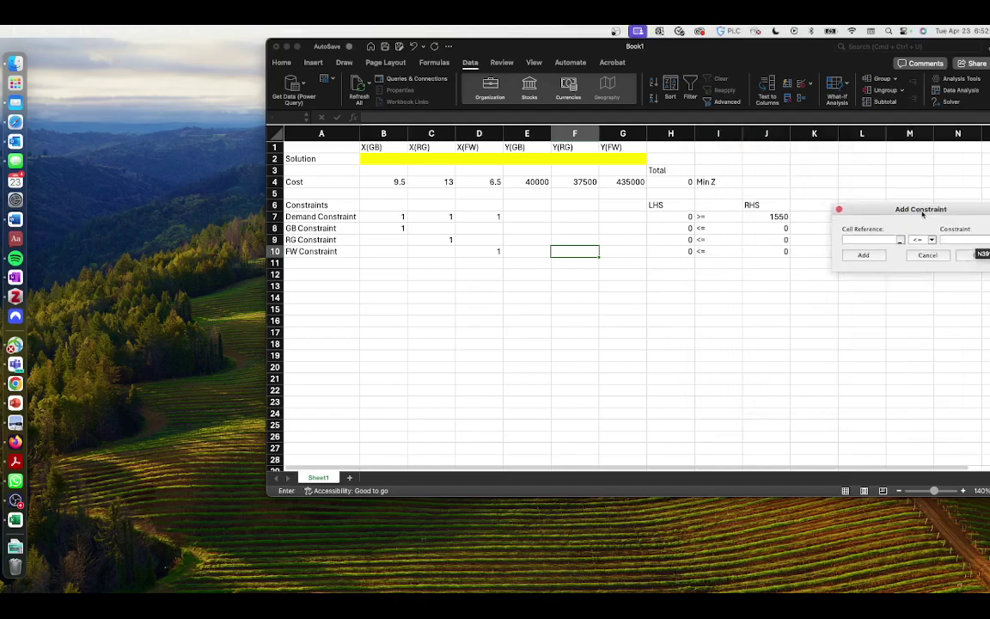
mouse_move(678, 226)
left_mouse_down()
mouse_move(685, 240)
mouse_move(681, 230)
left_mouse_up()
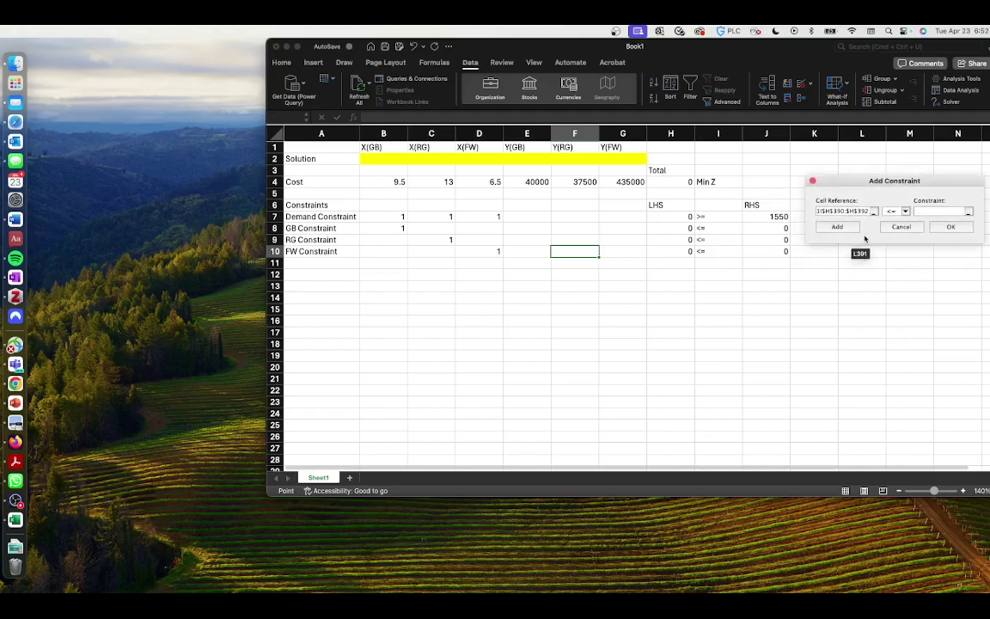
left_click(896, 227)
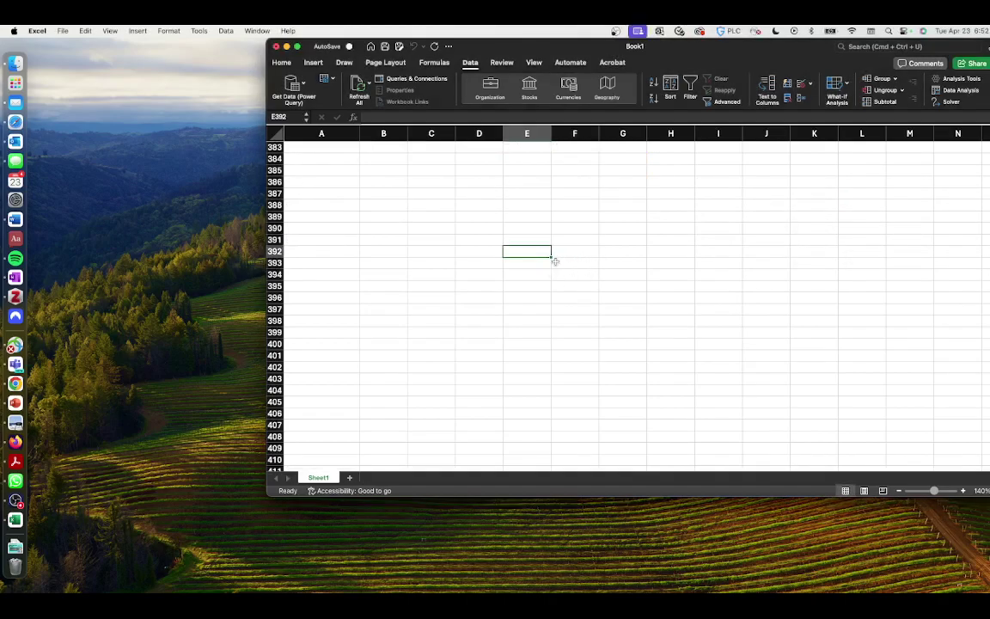
- Reopen the Solver and replace its objective reference with the total cost cell H4
scroll(544, 252, "up", 2)
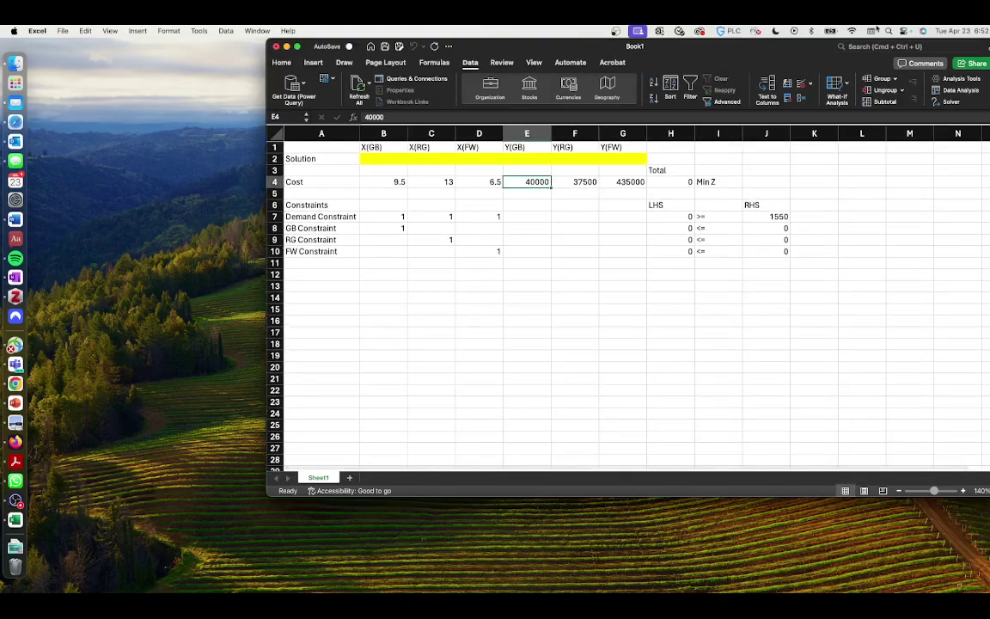
left_click(949, 101)
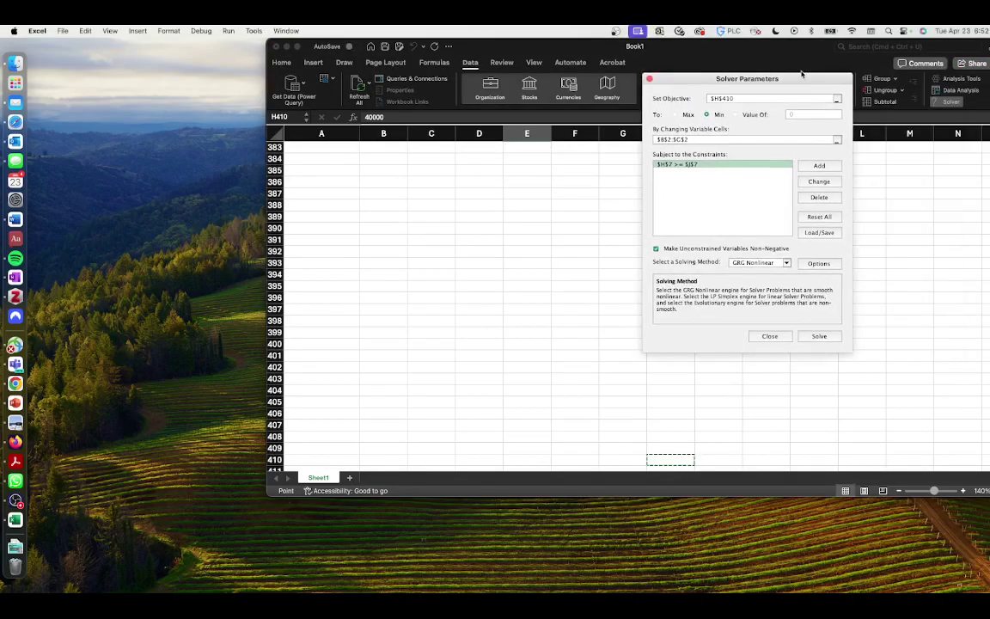
left_click(734, 97)
key("BackSpace")
key("BackSpace")
key("BackSpace")
key("BackSpace")
key("BackSpace")
key("BackSpace")
scroll(632, 215, "up", 20)
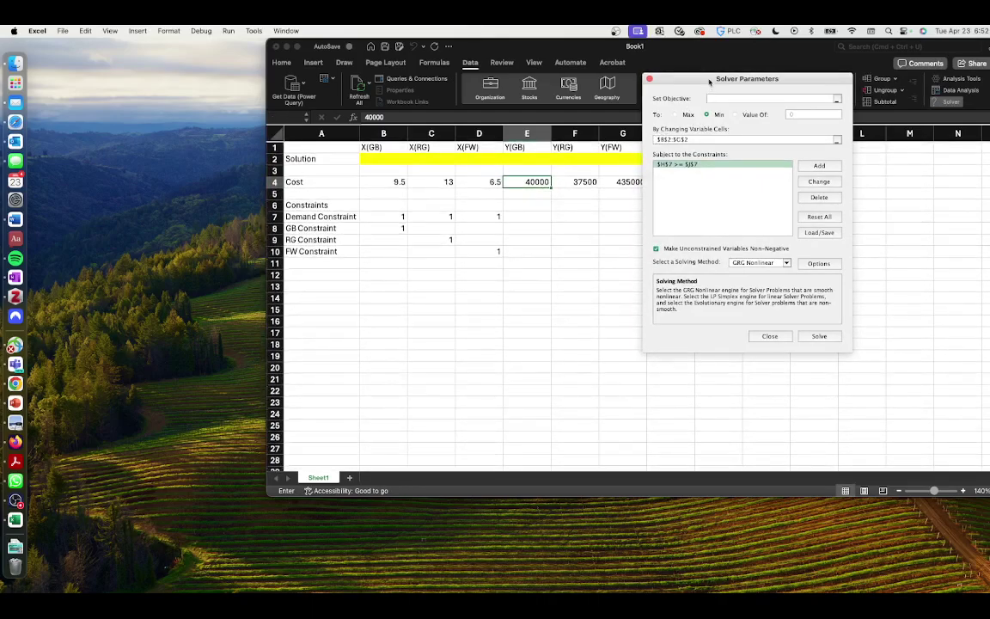
left_click_drag(706, 78, 642, 213)
left_click(669, 182)
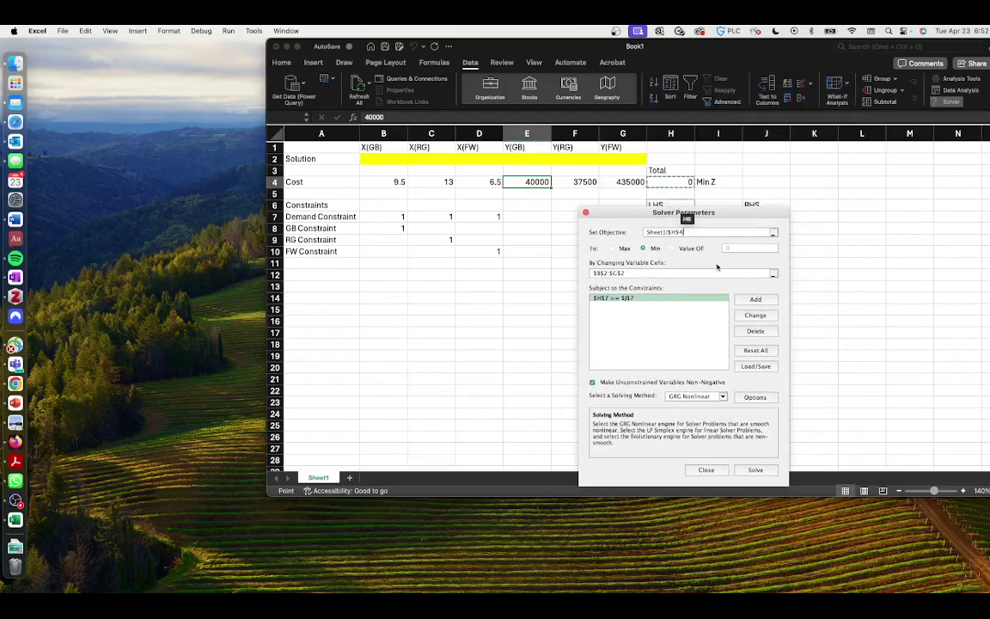
left_click(669, 273)
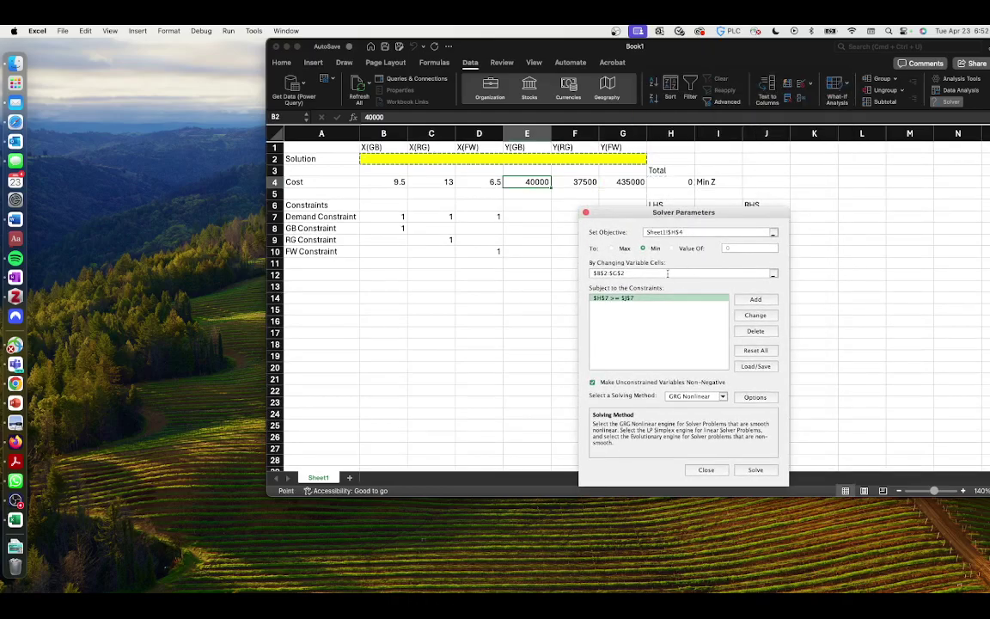
- Add the capacity constraints H8:H10 <= J8:J10 to the Solver model
left_click(753, 299)
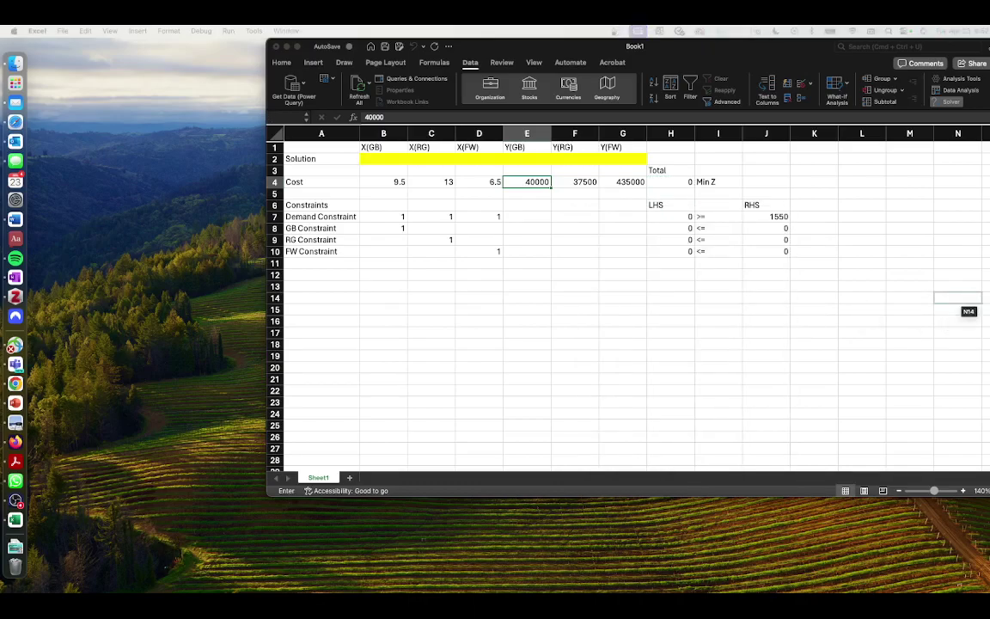
left_click_drag(684, 227, 687, 255)
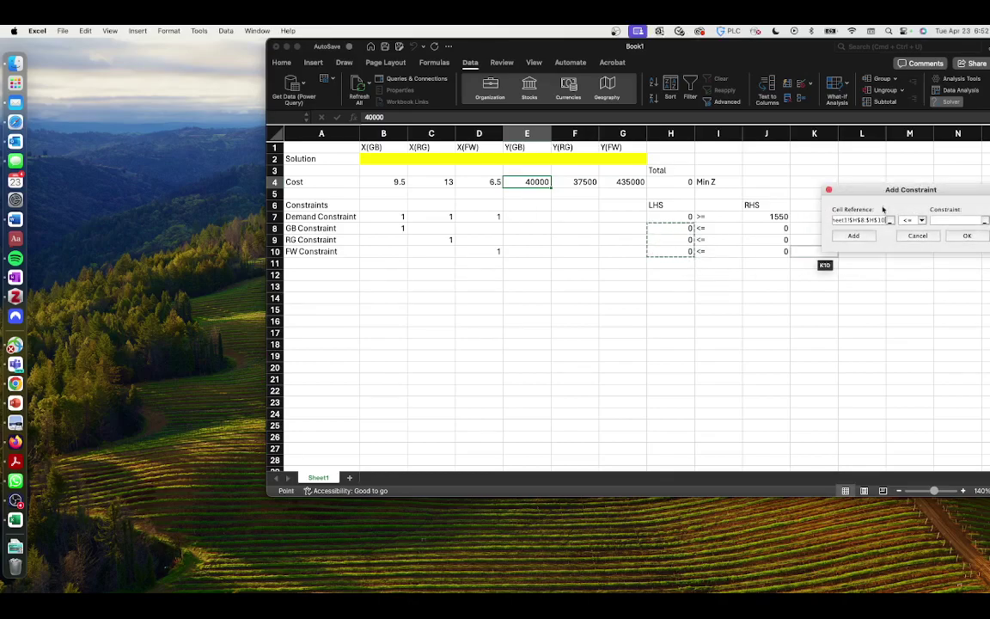
left_click_drag(778, 228, 786, 252)
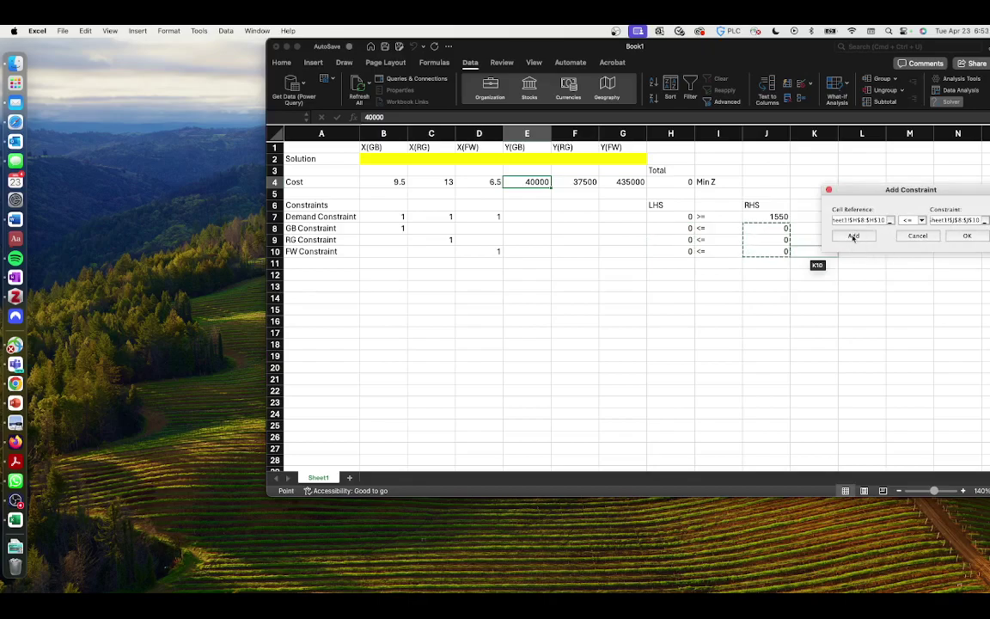
left_click(854, 236)
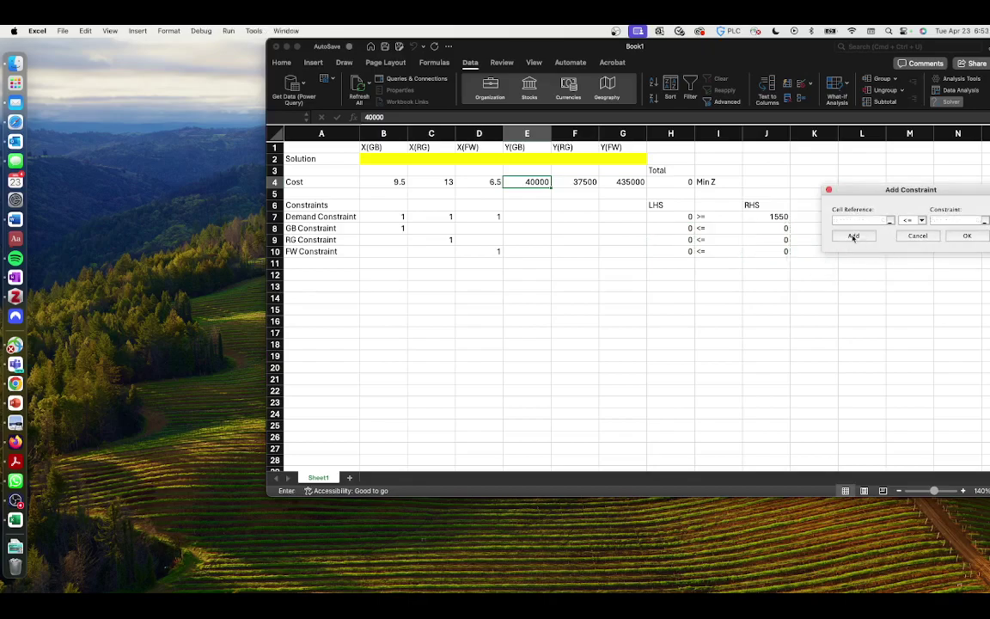
- Add a Solver constraint that makes the X solution cells B2:D2 integer
left_click_drag(370, 159, 496, 164)
left_click(920, 220)
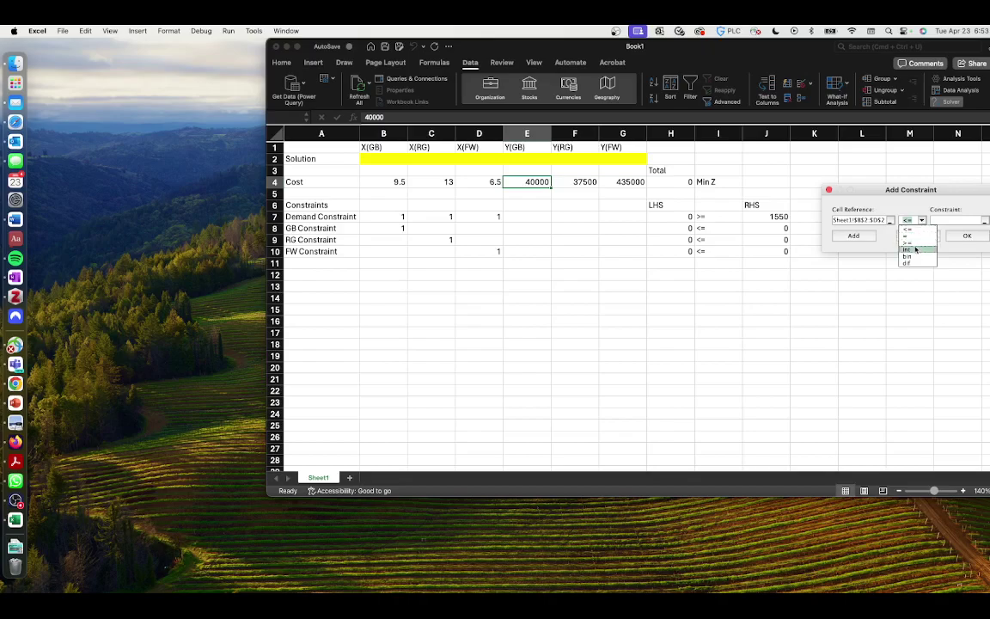
left_click(913, 250)
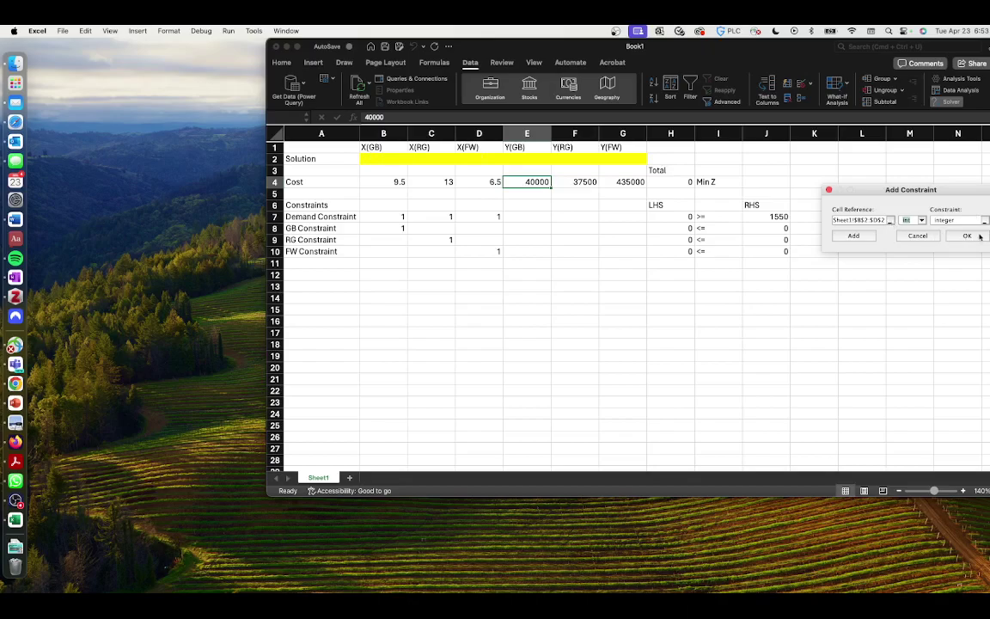
left_click(853, 236)
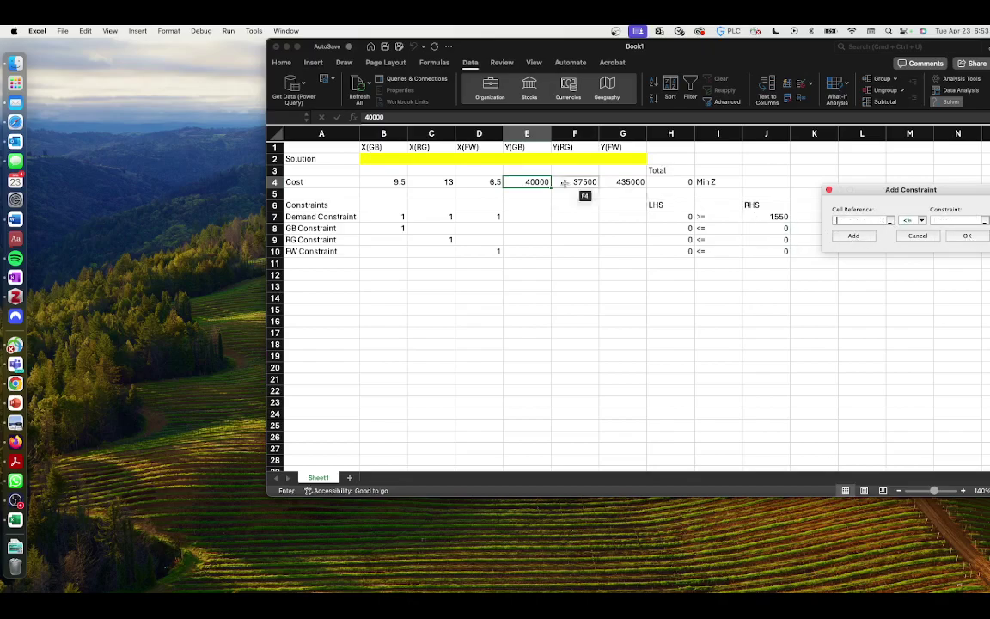
- Add a Solver constraint that makes the Y solution cells E2:G2 binary and return to the Solver parameters
left_click_drag(527, 162, 622, 162)
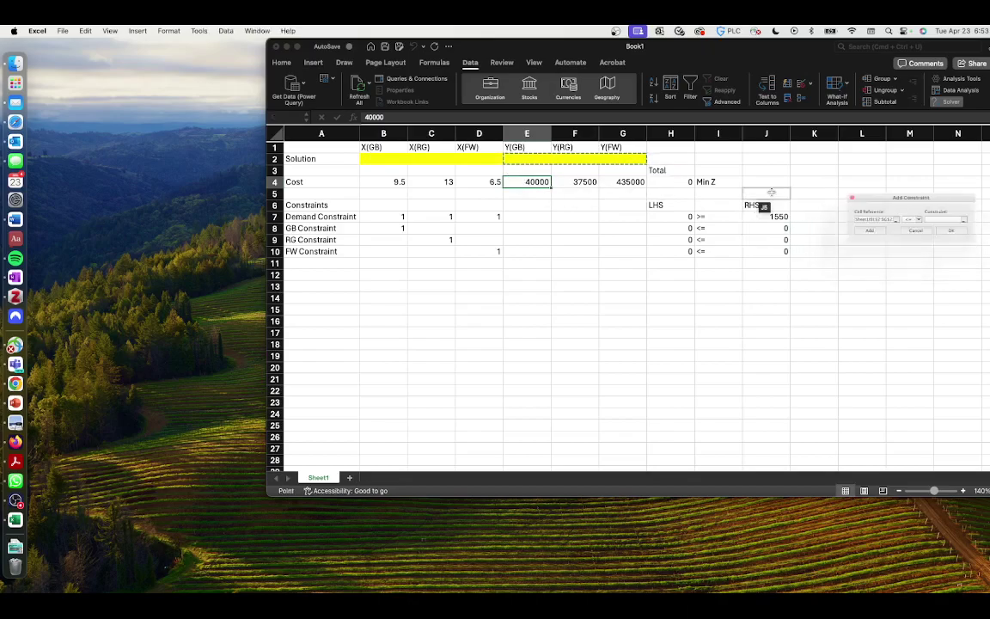
left_click(922, 222)
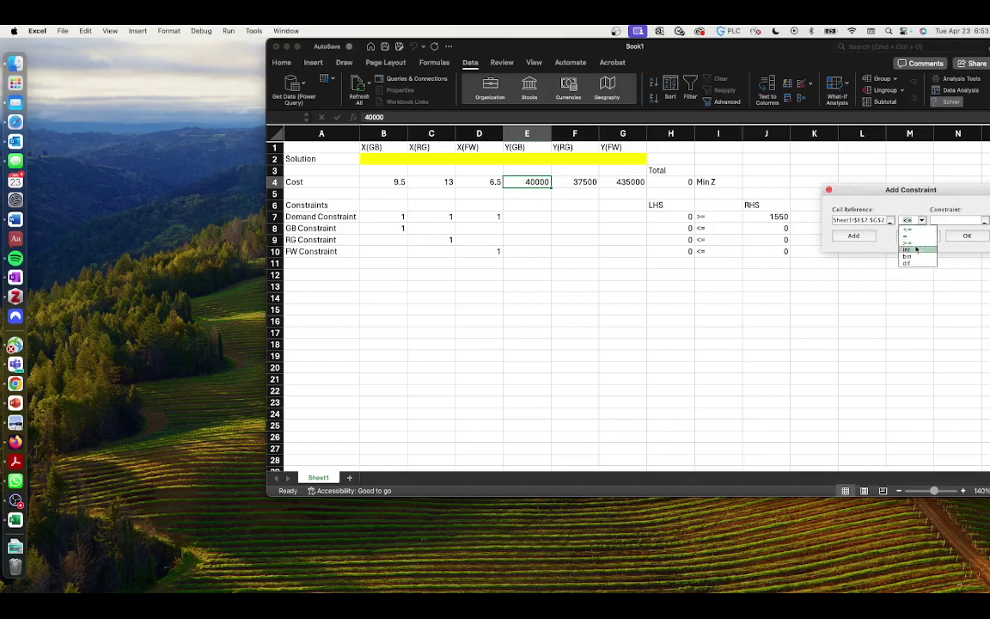
left_click(916, 259)
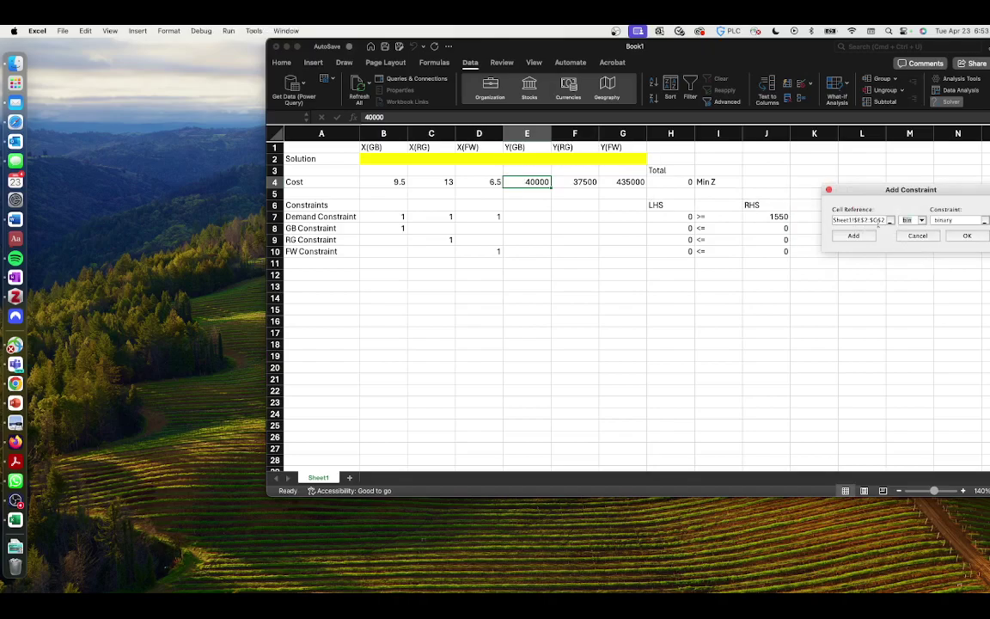
left_click_drag(846, 189, 820, 187)
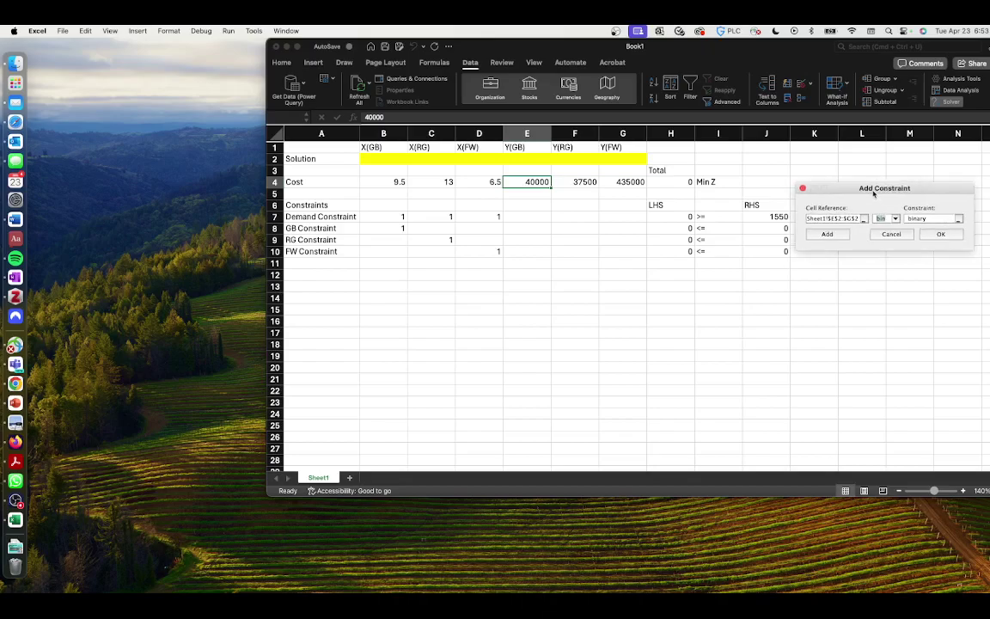
left_click(949, 237)
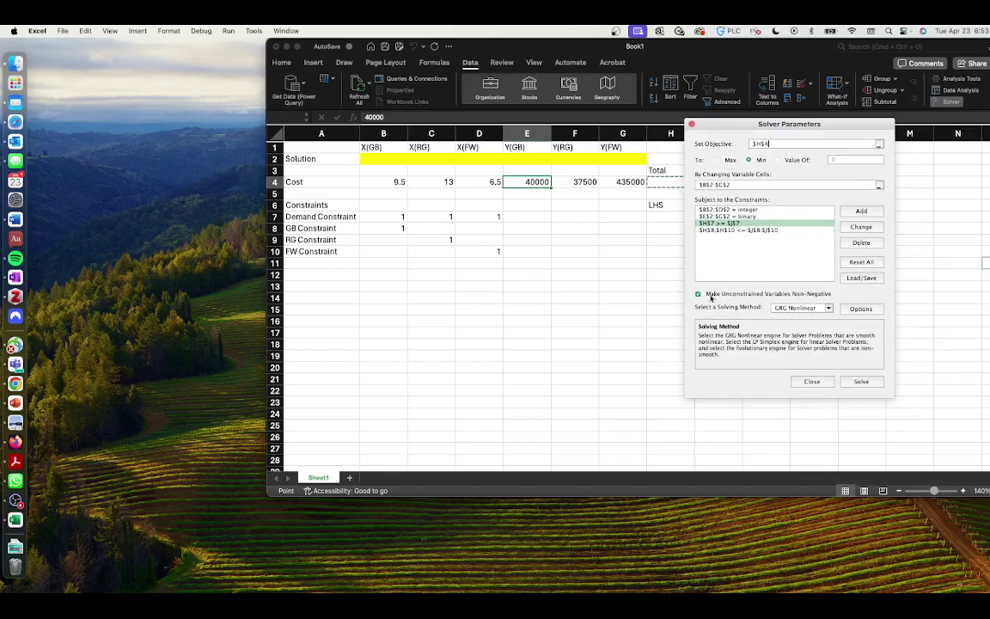
- Choose the Simplex LP solving method and turn off Ignore Integer Constraints in the Solver options
left_click(827, 308)
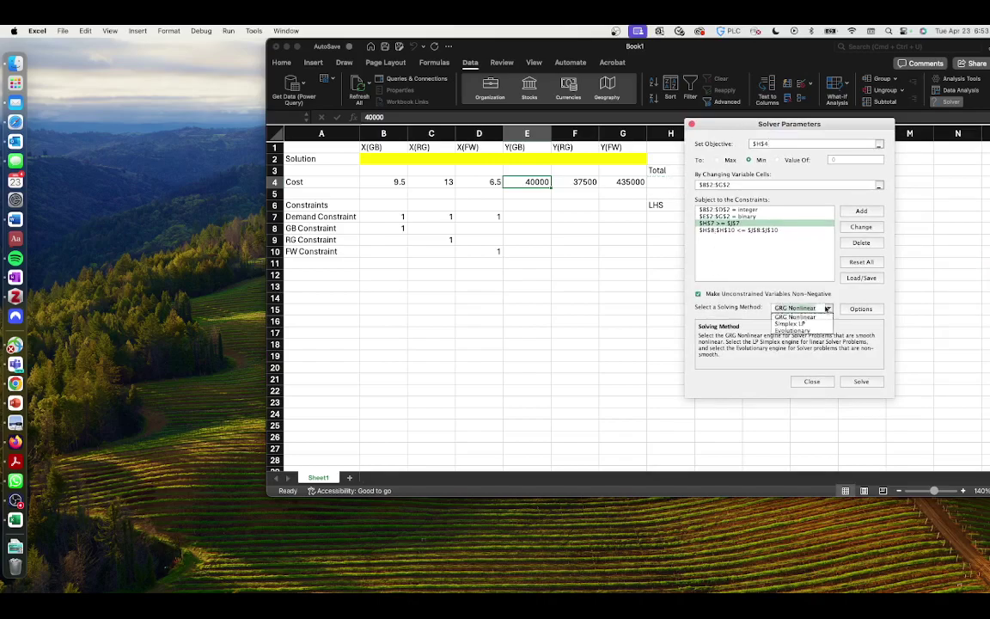
left_click(811, 324)
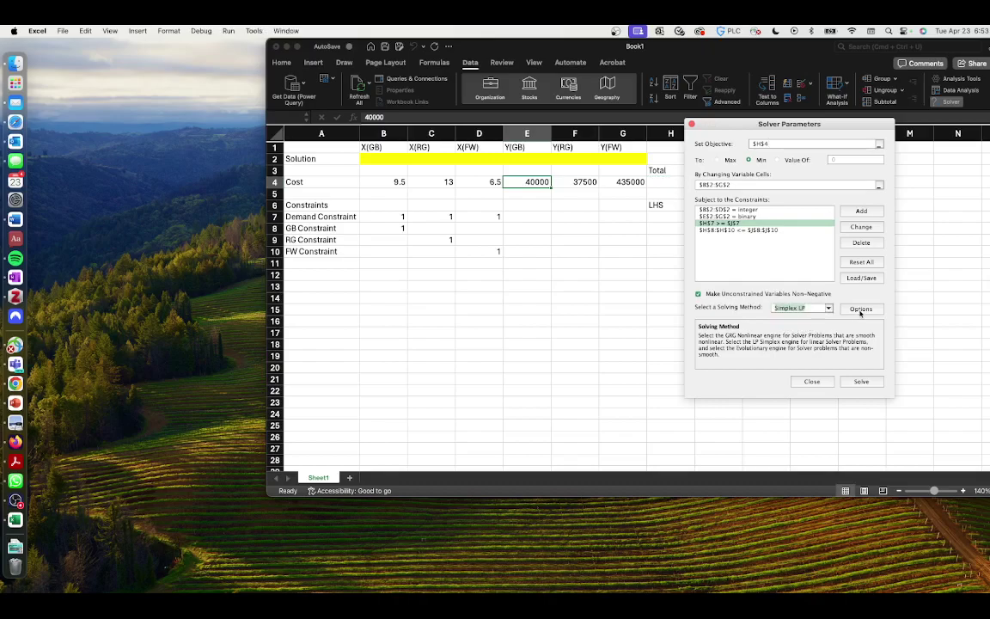
left_click(861, 310)
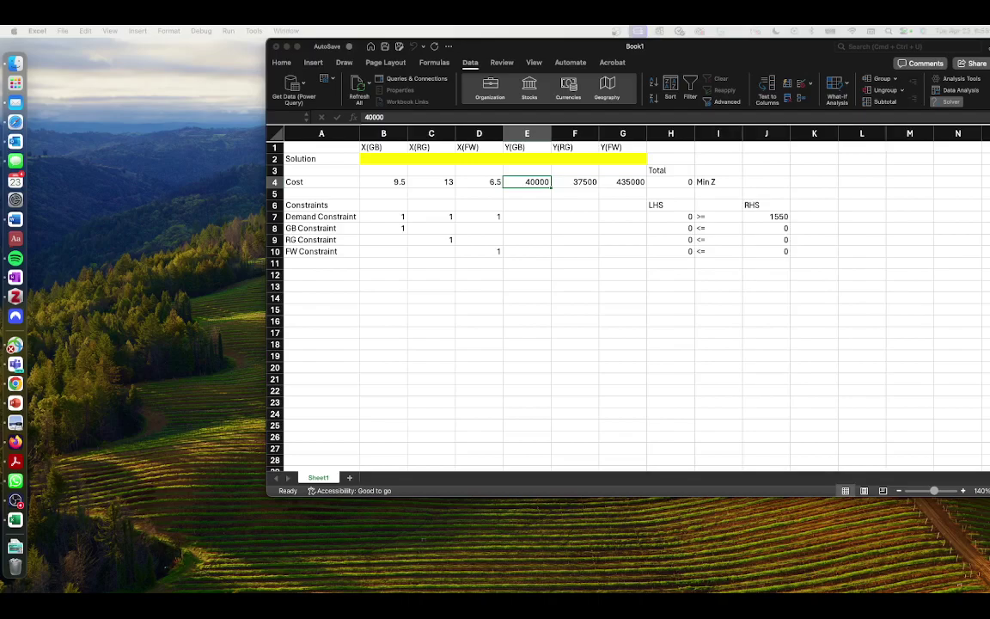
left_click_drag(833, 129, 793, 118)
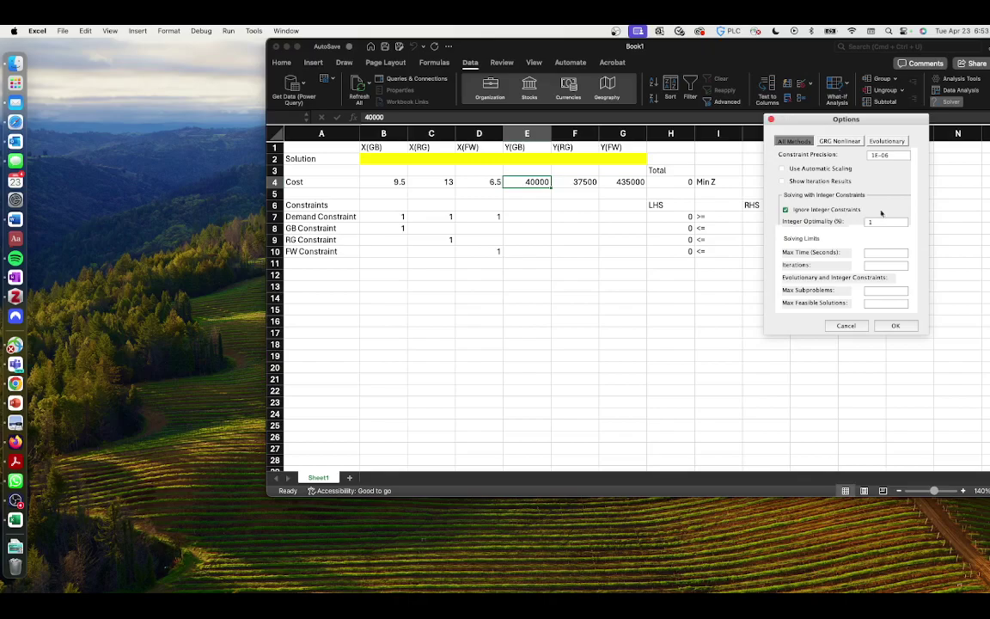
left_click(785, 210)
left_click(785, 211)
left_click(897, 325)
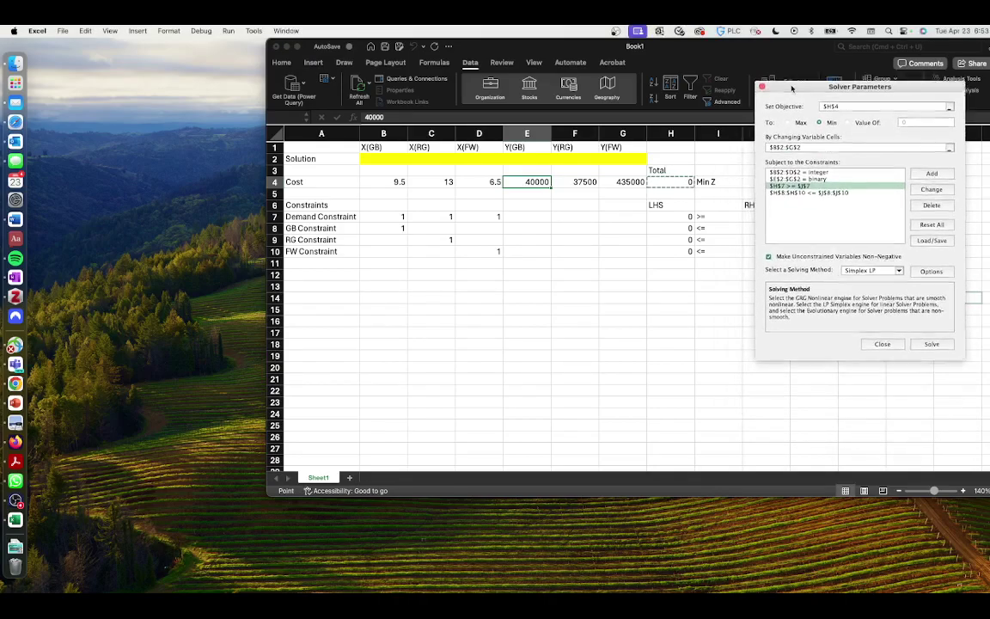
- Solve the model, keep the Solver solution and generate the Answer report
left_click(930, 342)
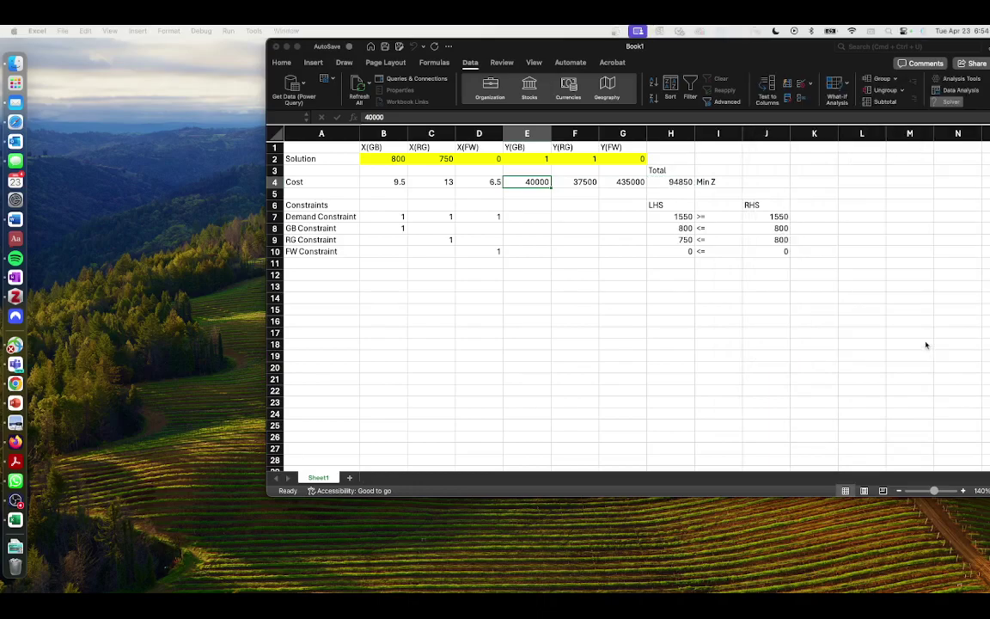
left_click_drag(550, 274, 767, 74)
left_click(878, 121)
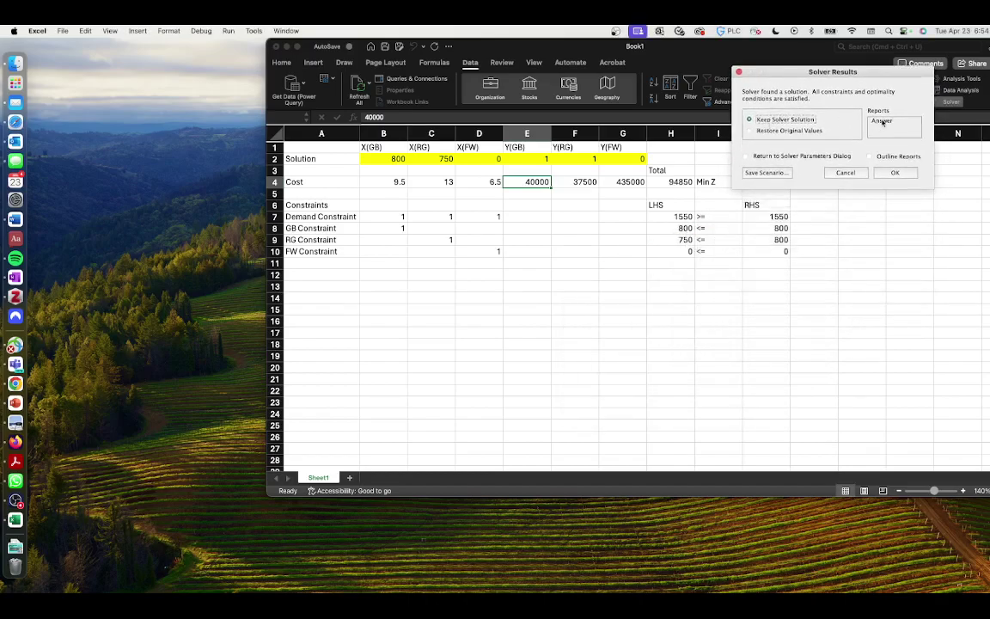
left_click(894, 173)
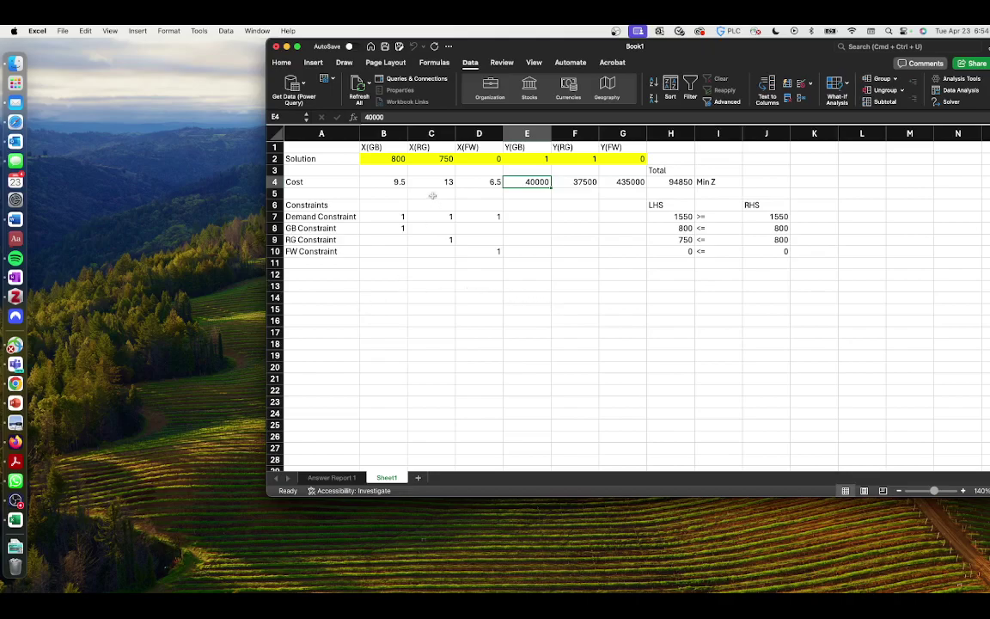
- Examine the total cost, the demand constraint's LHS and each solution value in B2:G2
left_click(661, 182)
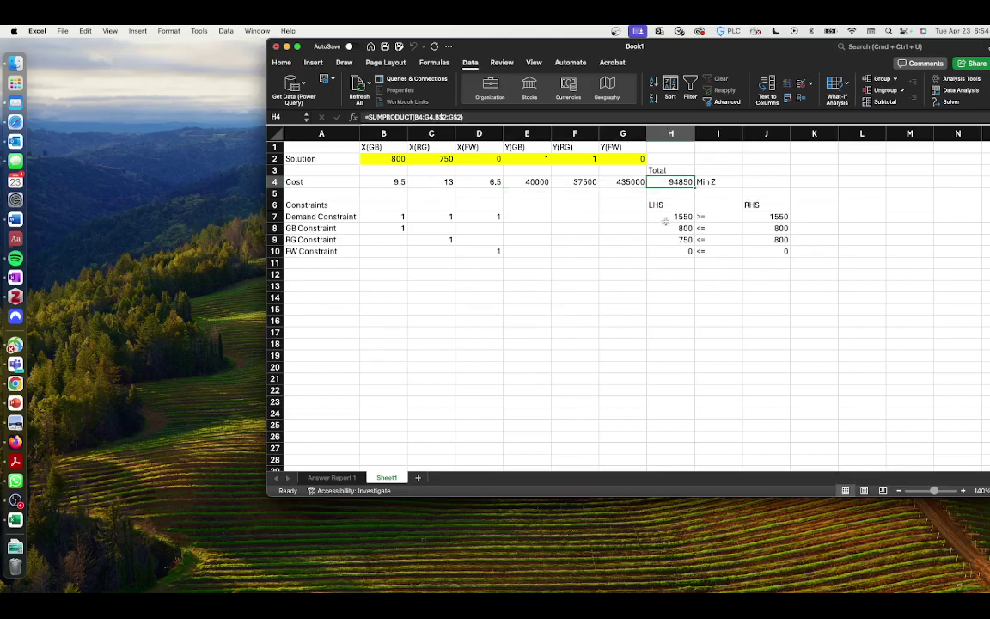
left_click(662, 215)
left_click(671, 182)
left_click(389, 159)
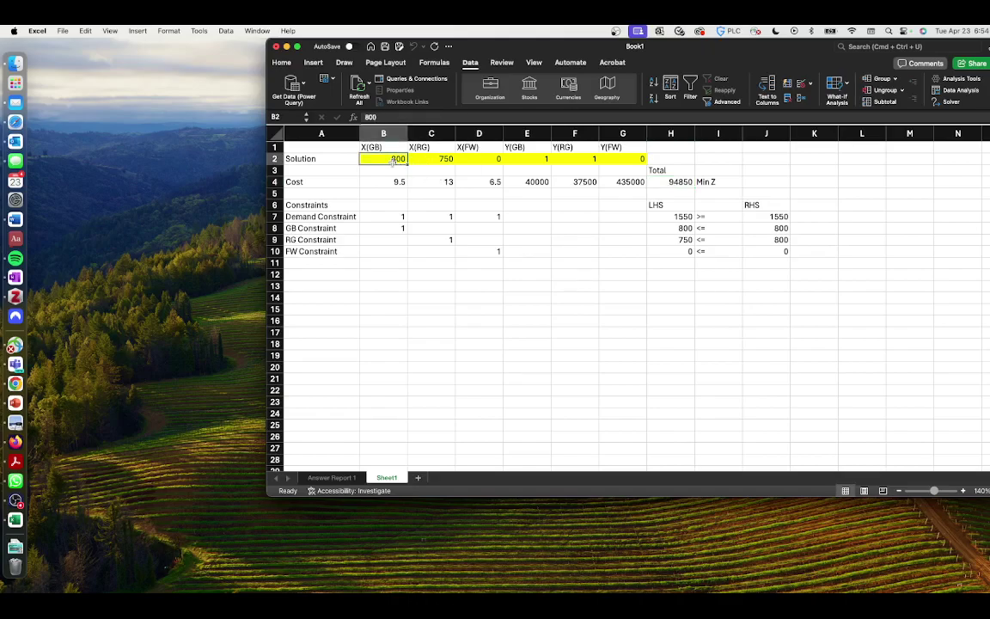
left_click(426, 159)
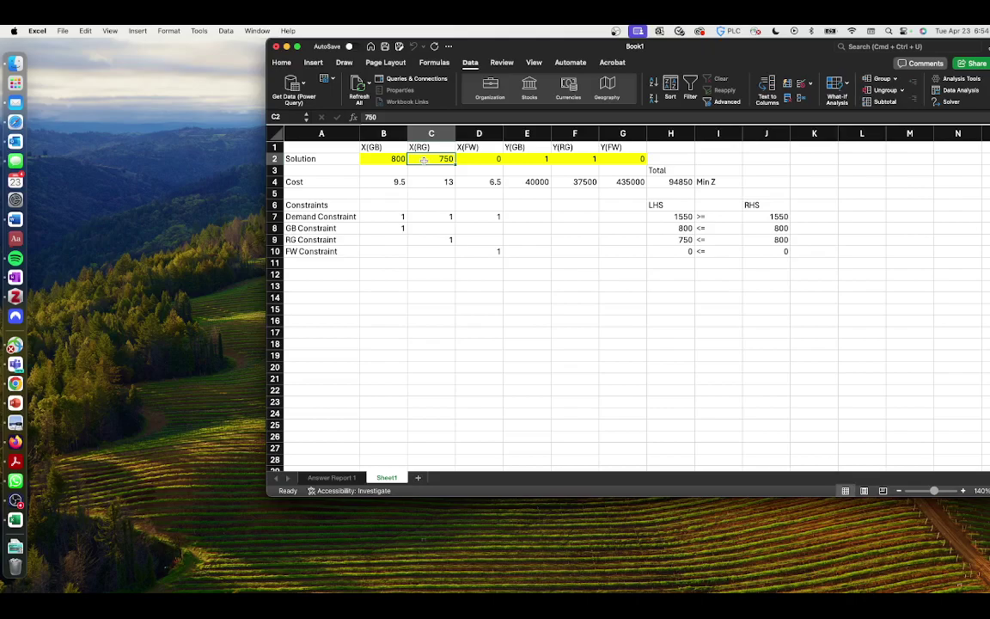
left_click(478, 158)
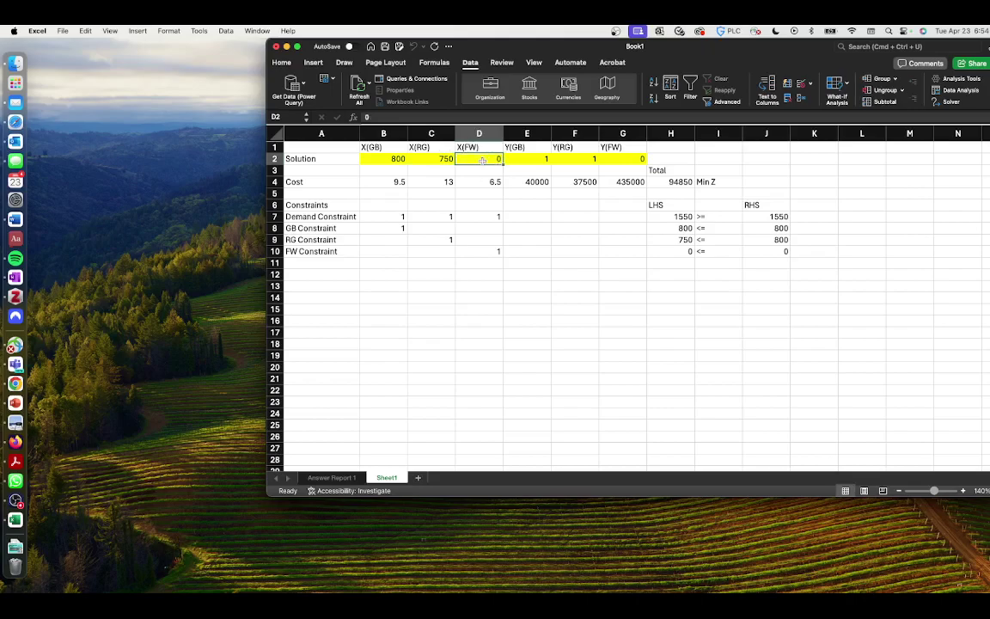
left_click(544, 159)
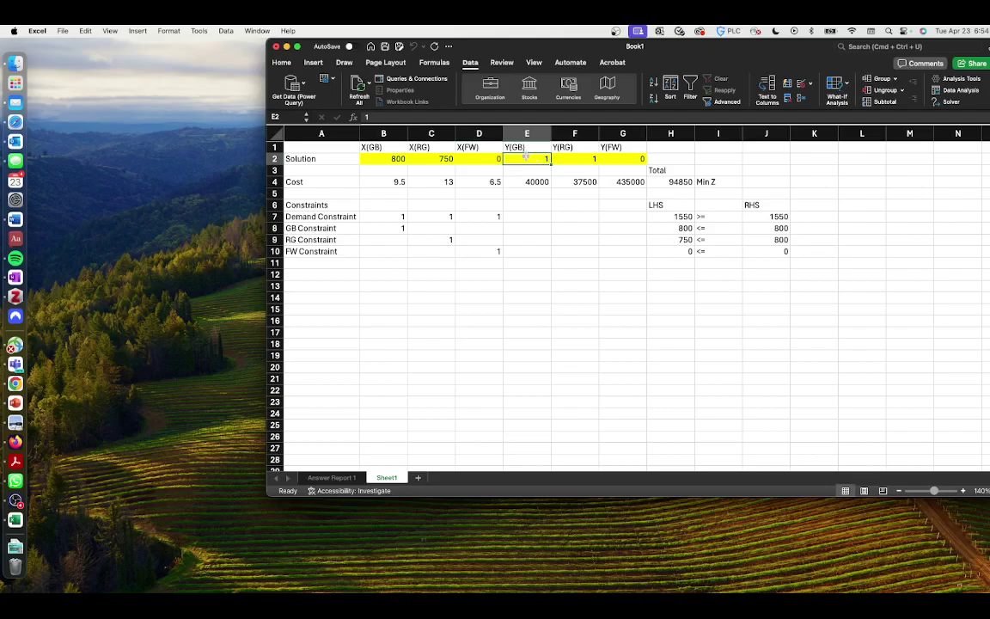
left_click(582, 157)
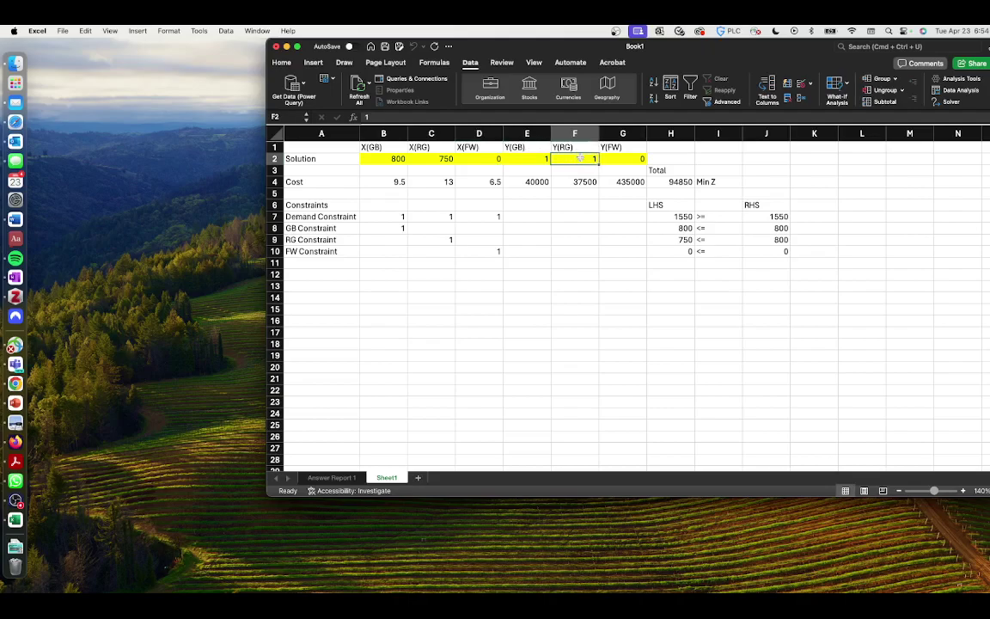
left_click(636, 160)
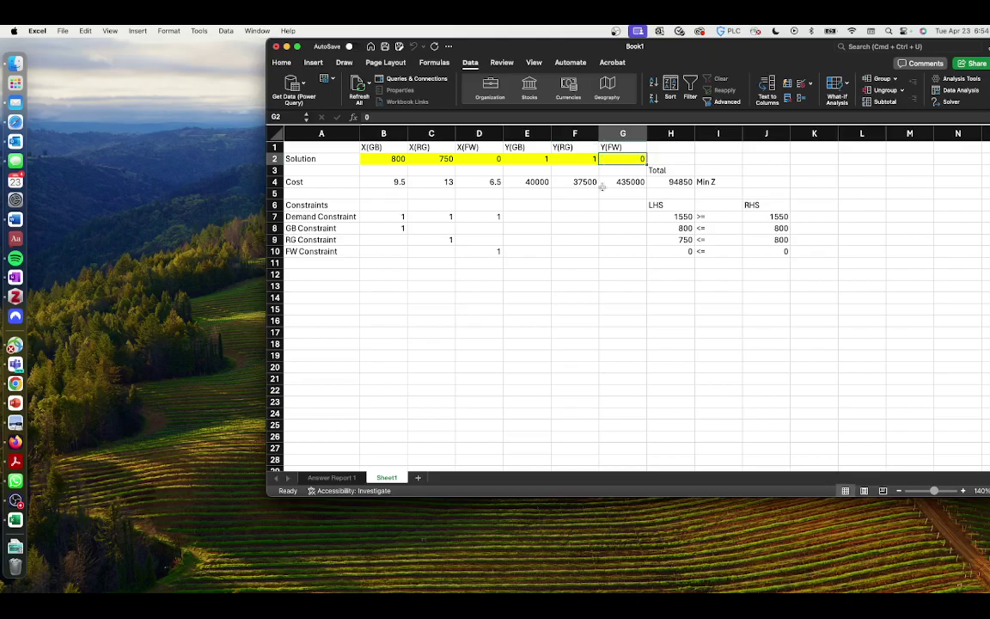
- Open Answer Report 1 and examine the objective's final value and the status of the demand and GB constraints
left_click(331, 477)
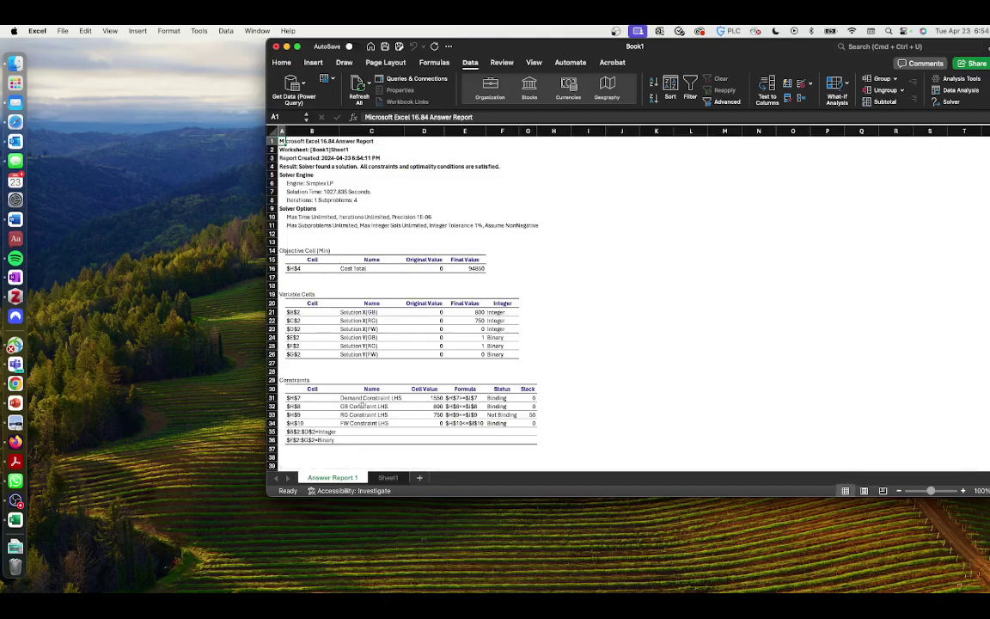
left_click(475, 269)
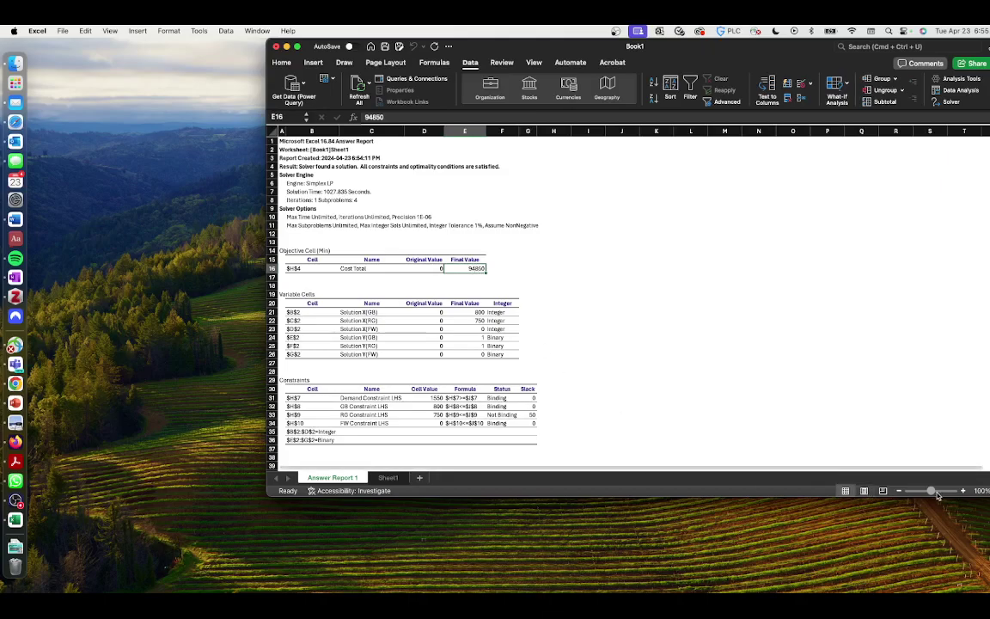
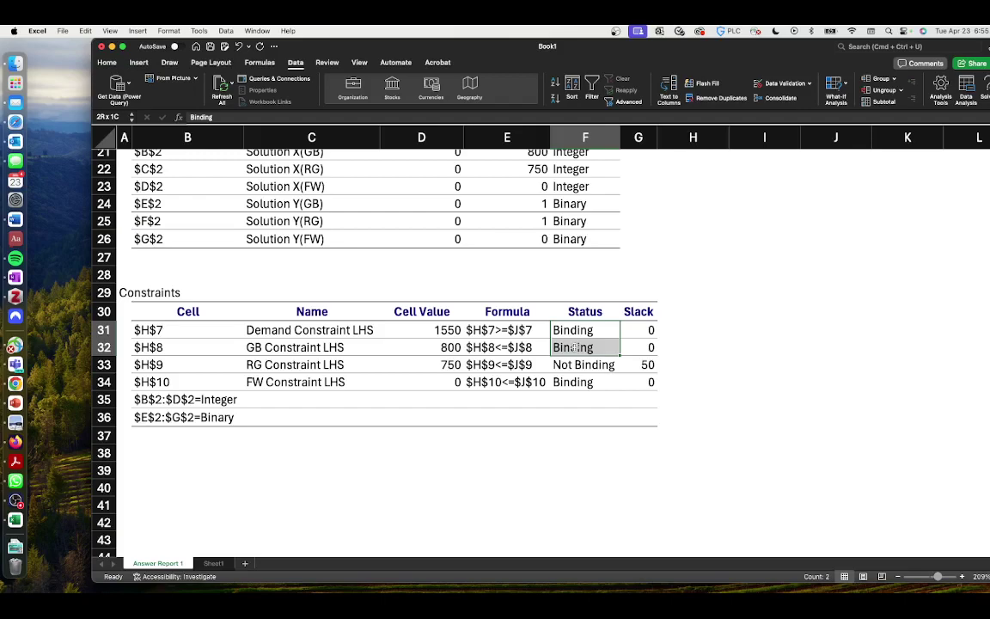
key("Left")
key("Left")
key("Left")
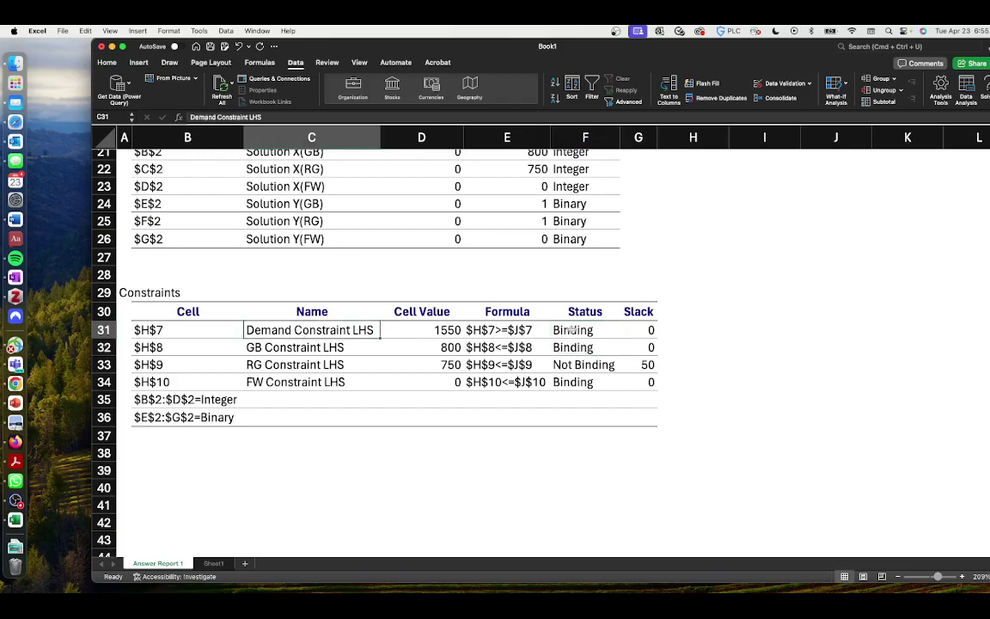
left_click(296, 348)
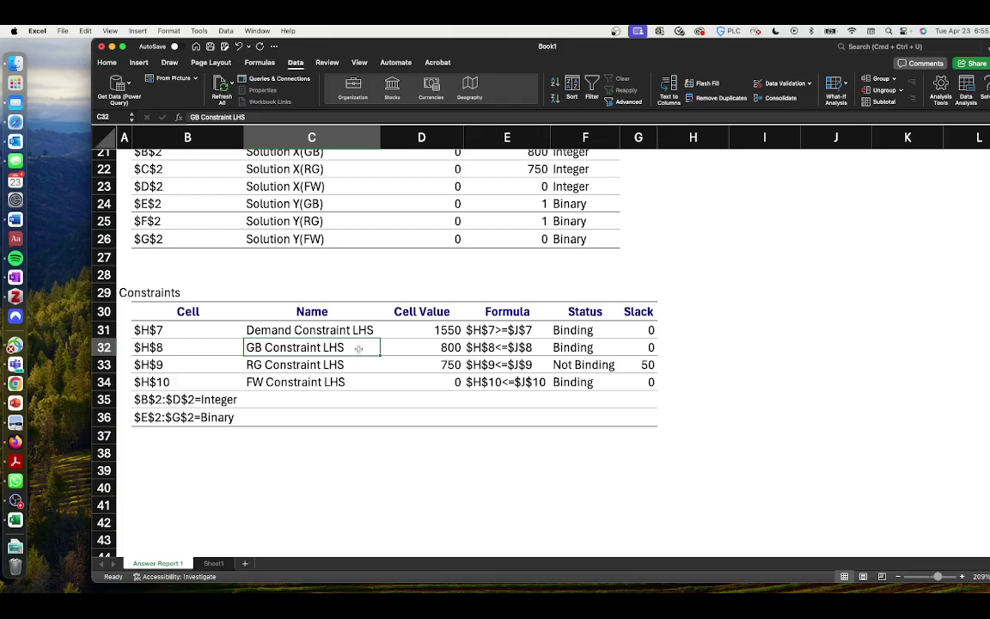
- Examine the status and slack of the RG constraint and the FW constraint row in the Answer report
left_click(574, 366)
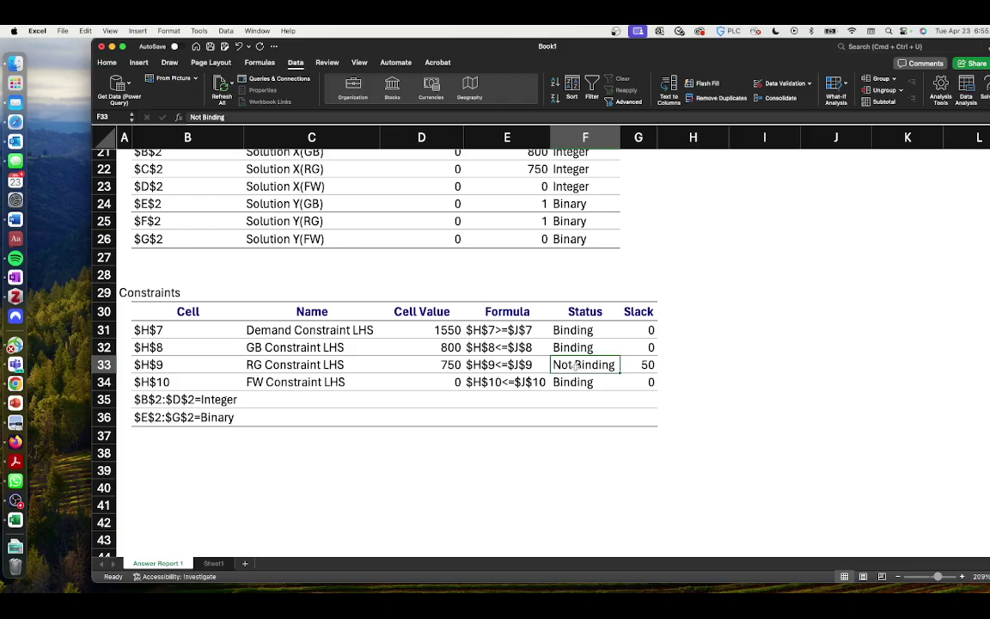
key("Right")
key("Right")
key("Left")
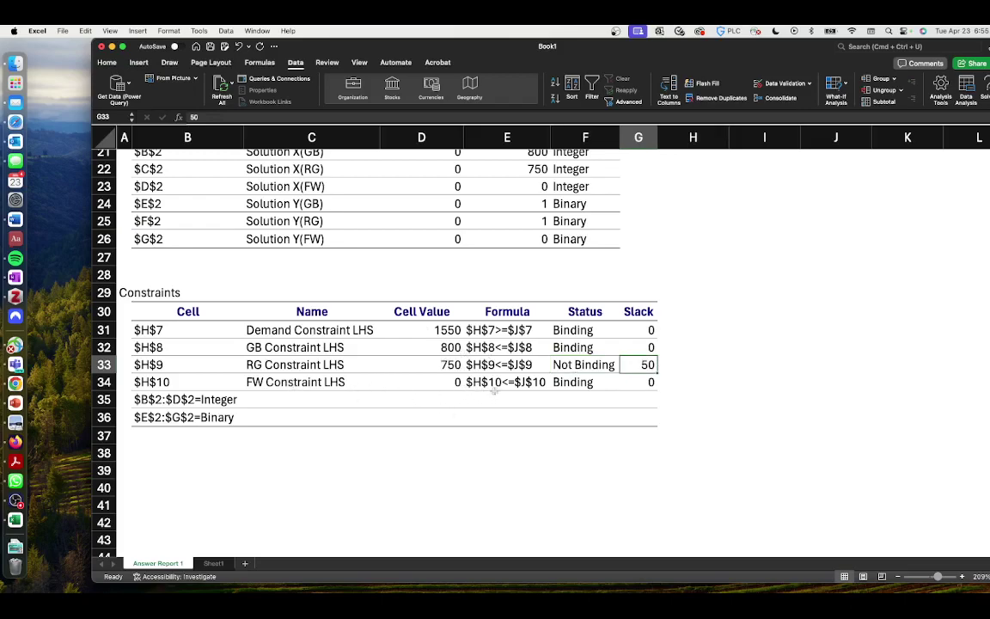
left_click(350, 383)
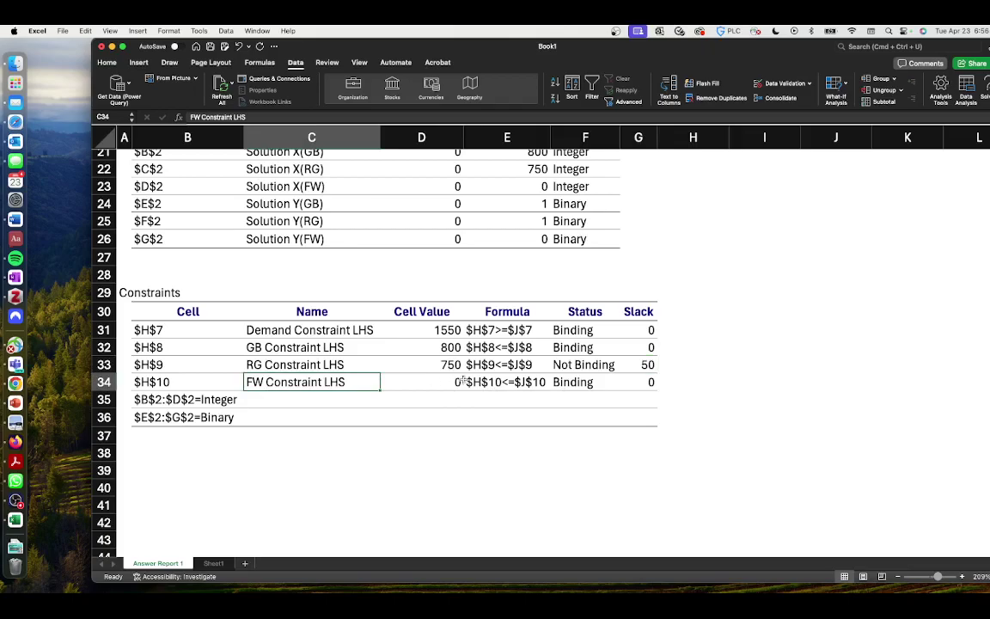
scroll(527, 378, "up", 5)
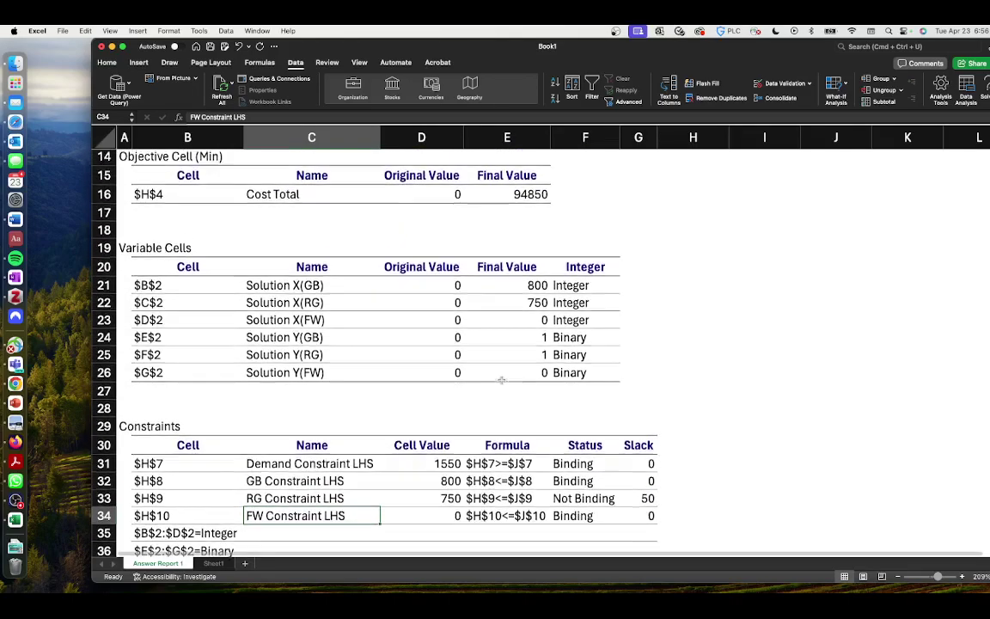
- Return to the solved model on Sheet1 and enlarge it to 240% to review the solution
left_click(213, 563)
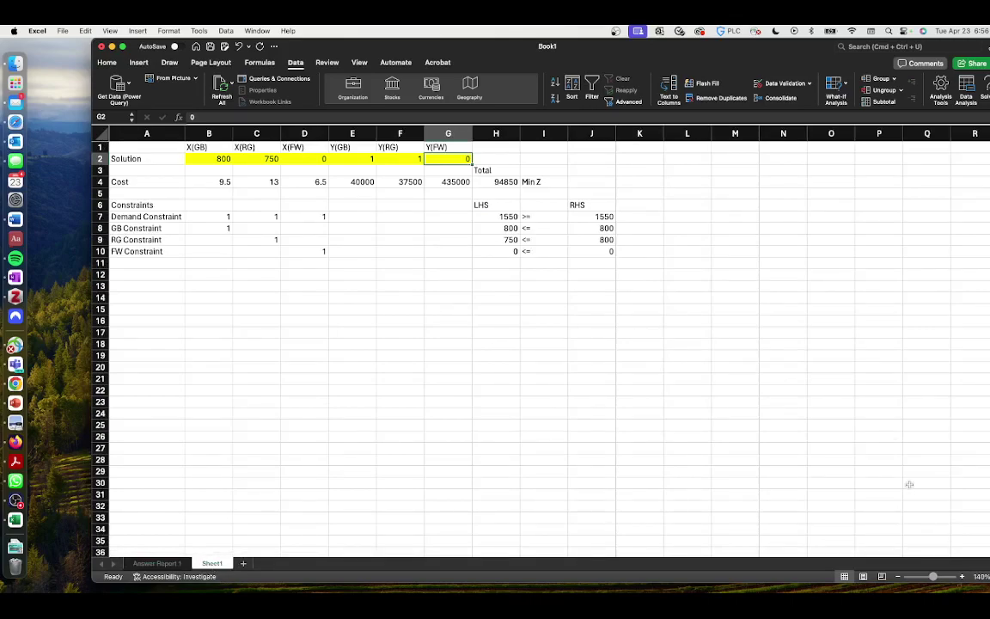
left_click_drag(934, 579, 940, 576)
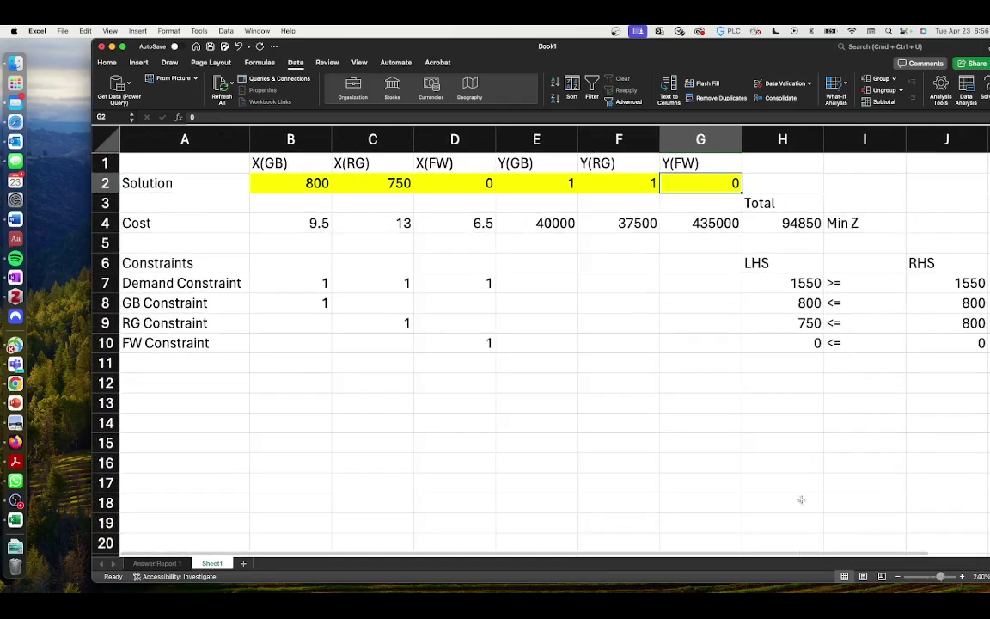